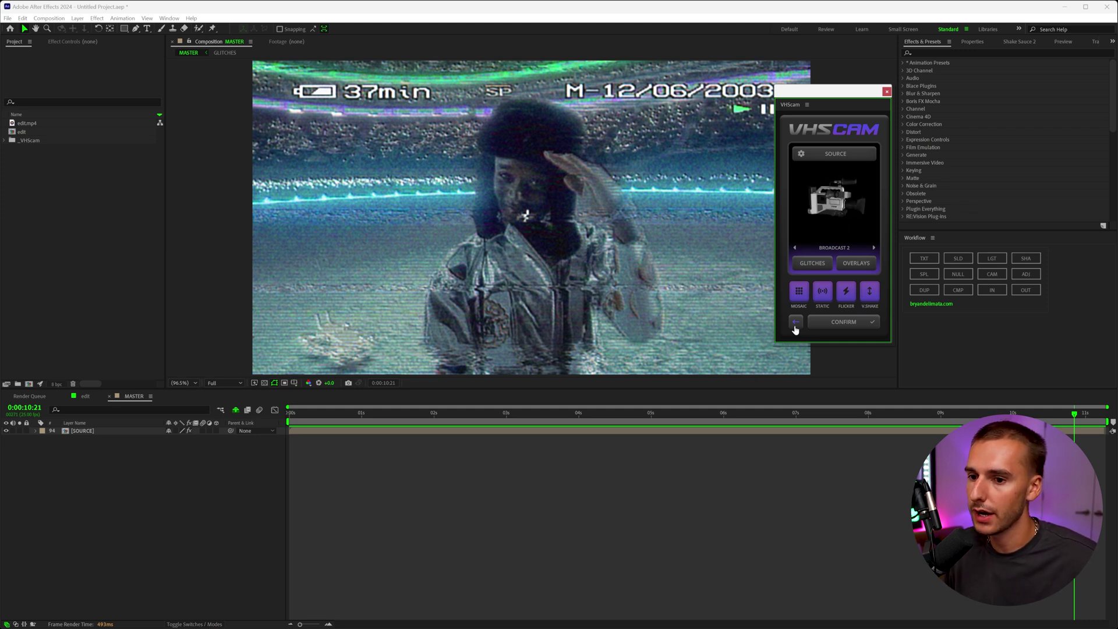
Step: Revert the VHScam look so the raw edit comp shows again
left_click(795, 325)
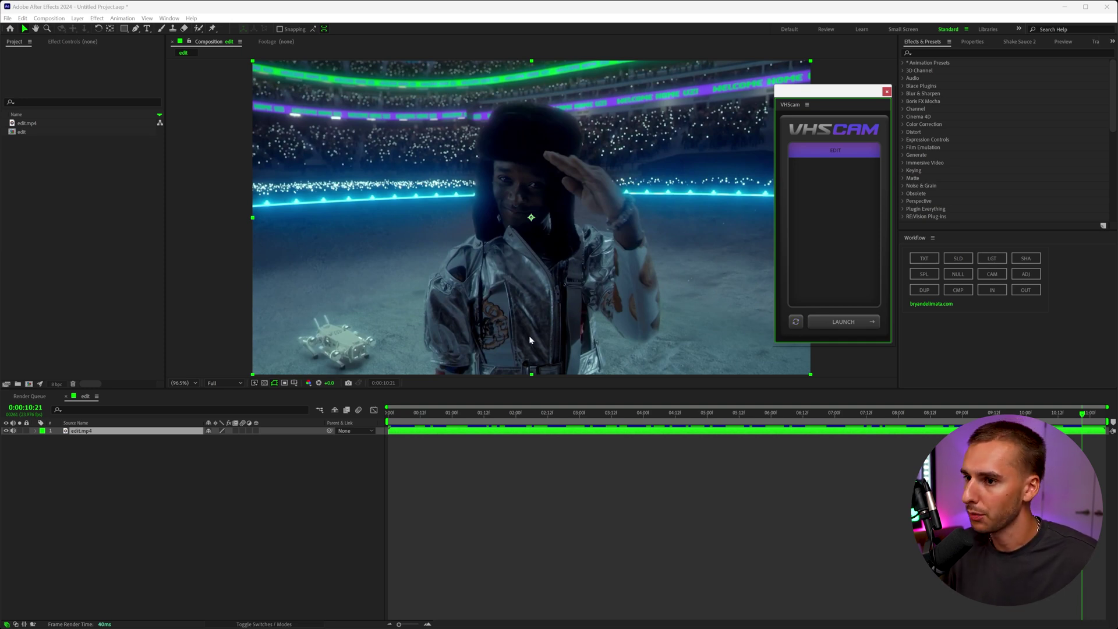
Step: Reset VHScam, refresh the comp list, select EDIT and launch the camcorder look on it
left_click(162, 266)
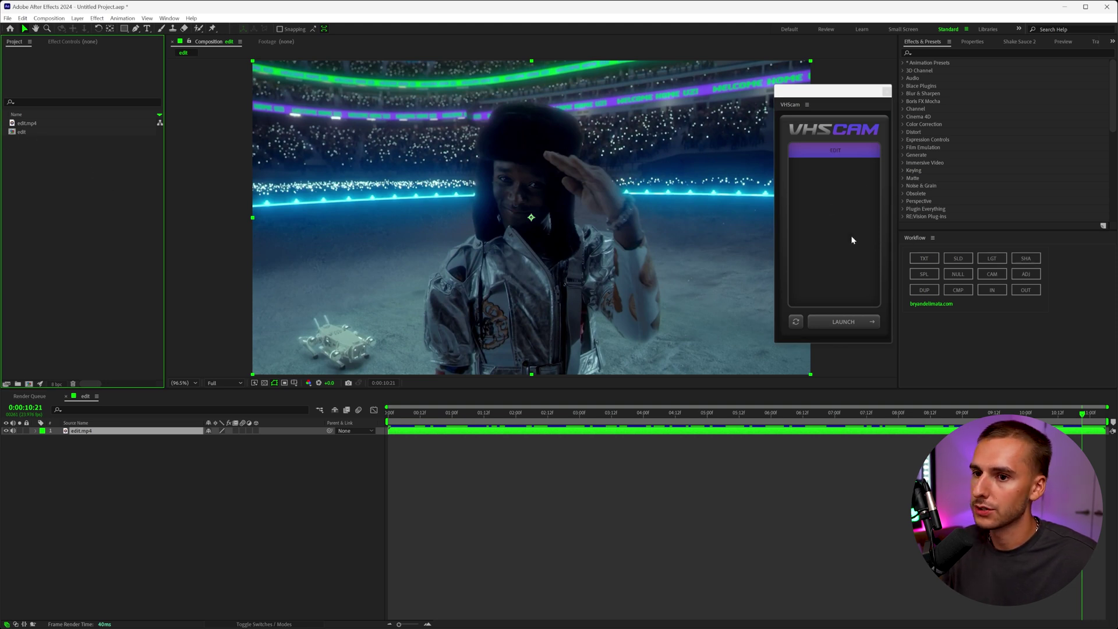
left_click(831, 153)
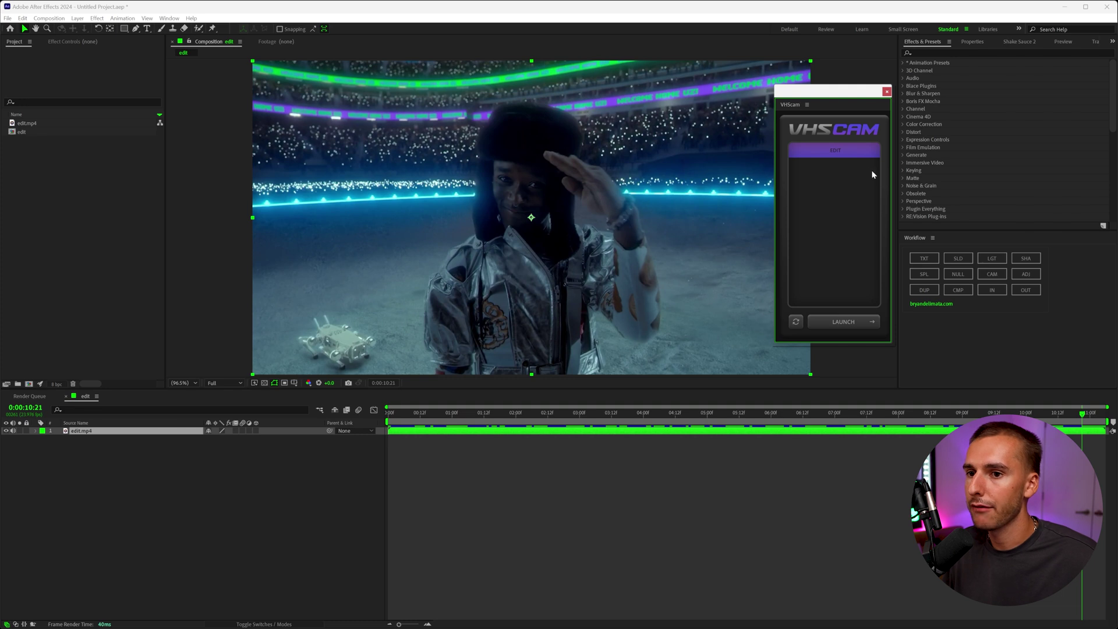
left_click(795, 321)
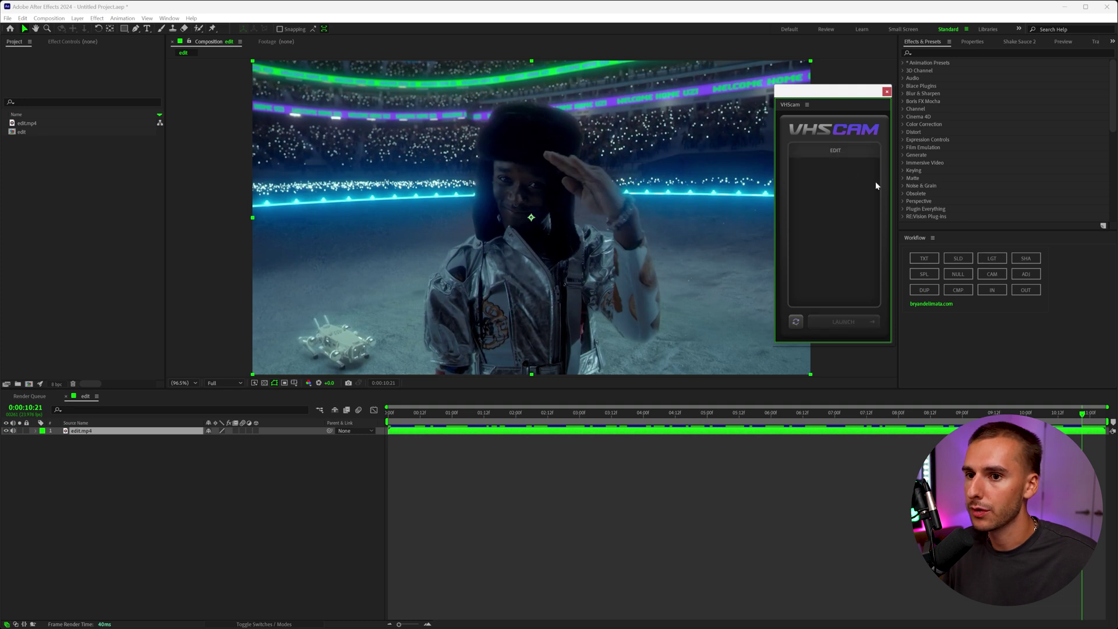
left_click(836, 152)
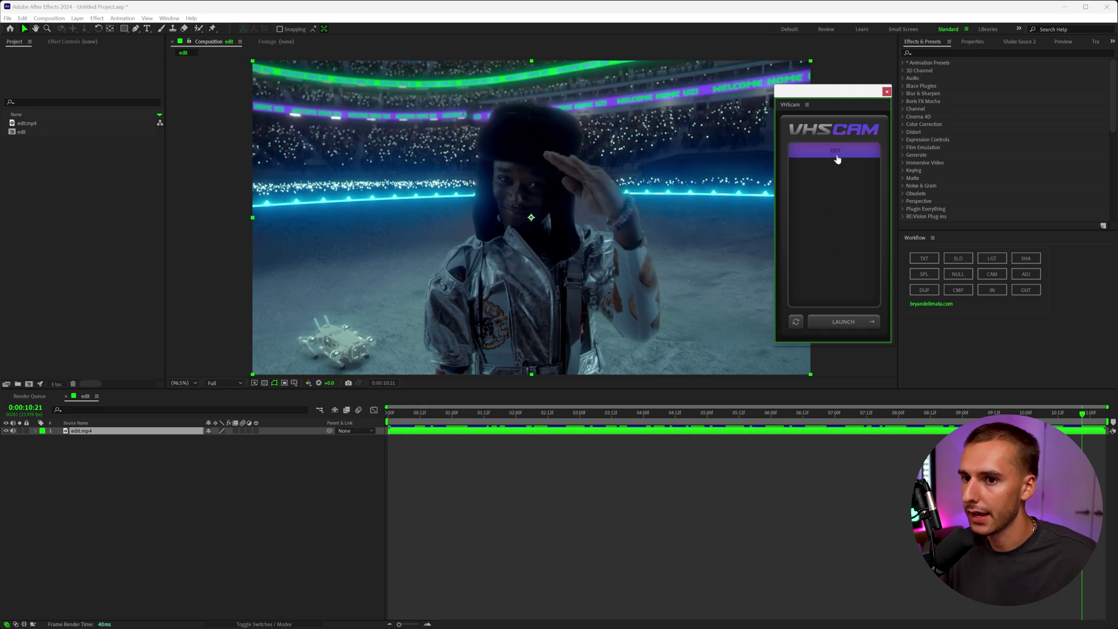
left_click(843, 322)
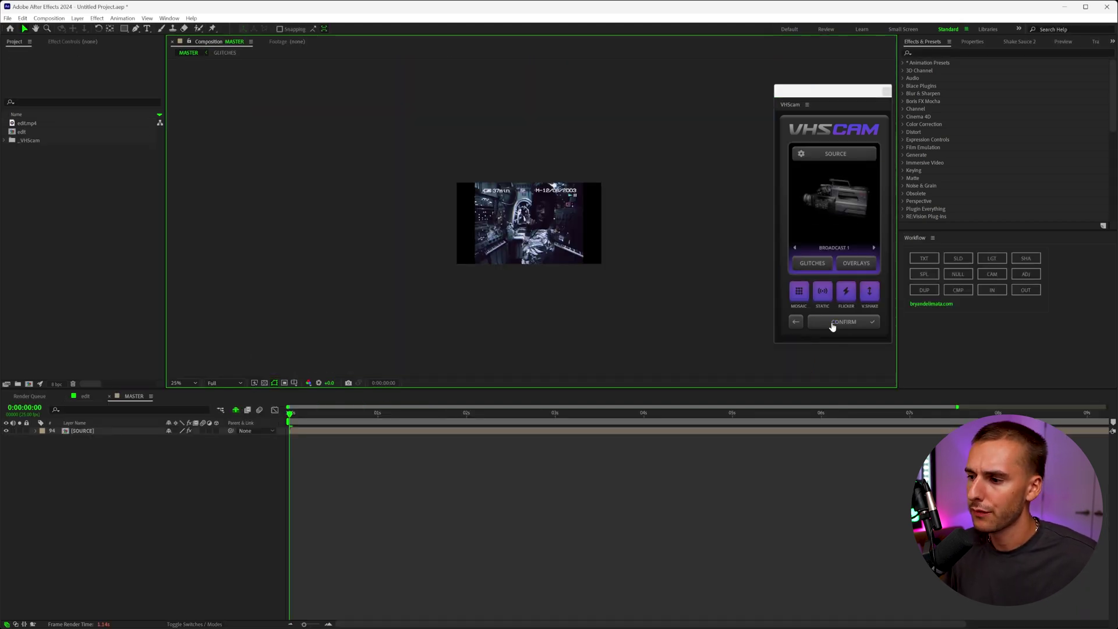
Step: Fit the viewer, zoom out the timeline, park at 0:00:10:12, and switch to BROADCAST 2
left_click(185, 383)
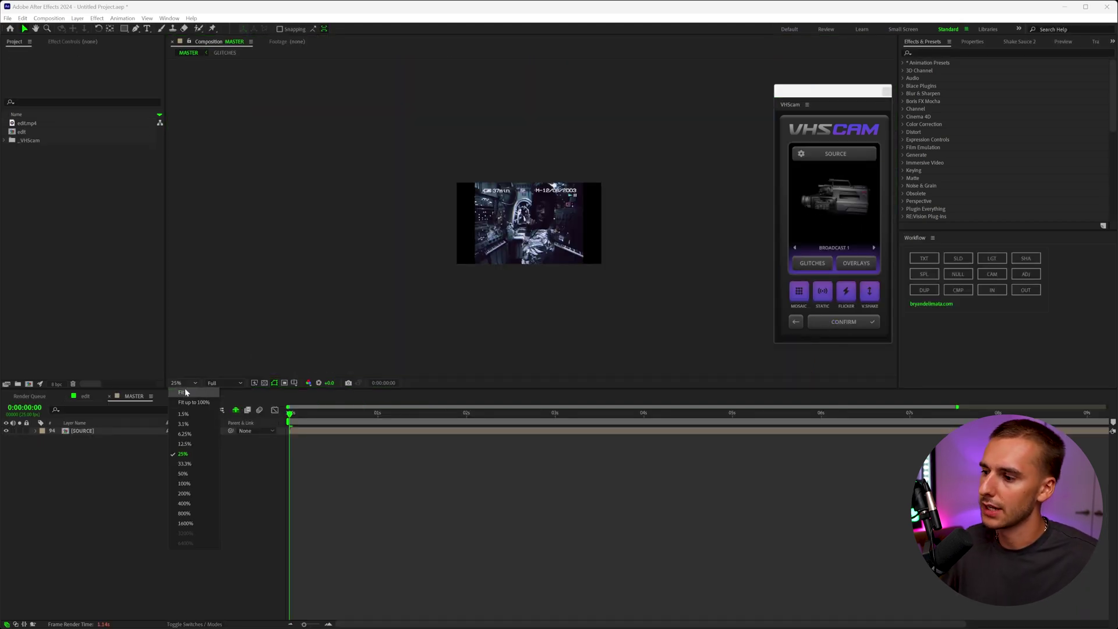
left_click(185, 392)
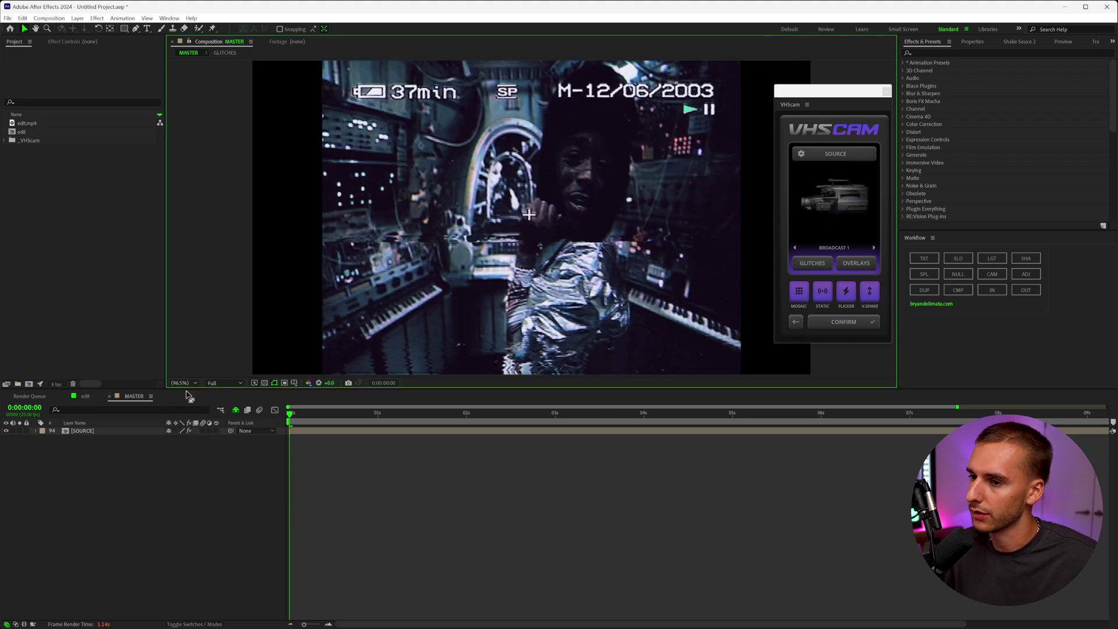
left_click(290, 624)
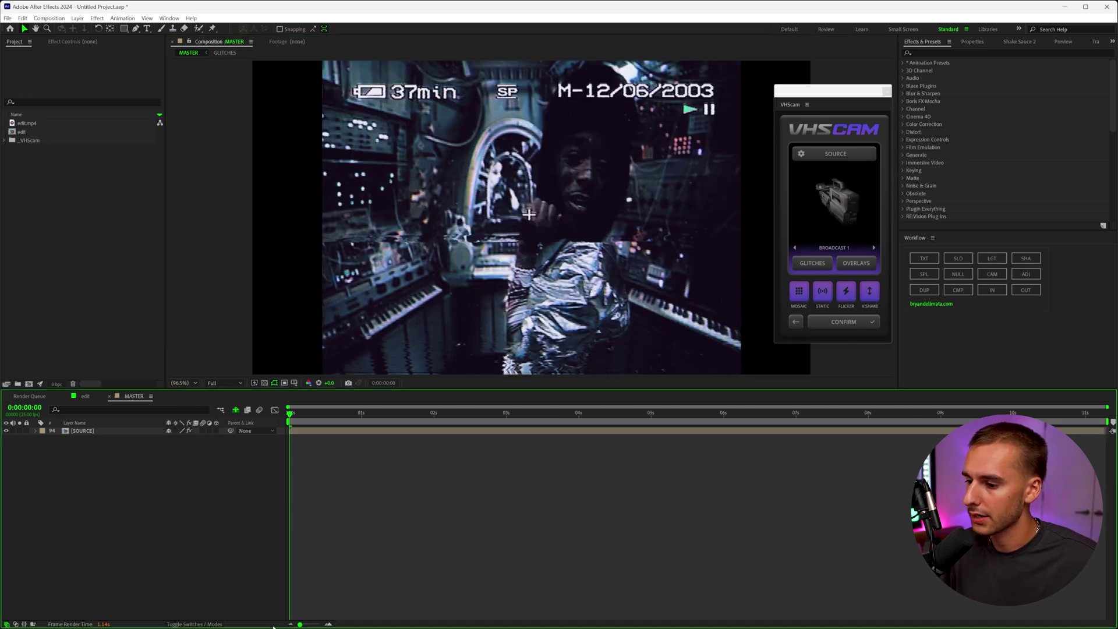
left_click(1041, 414)
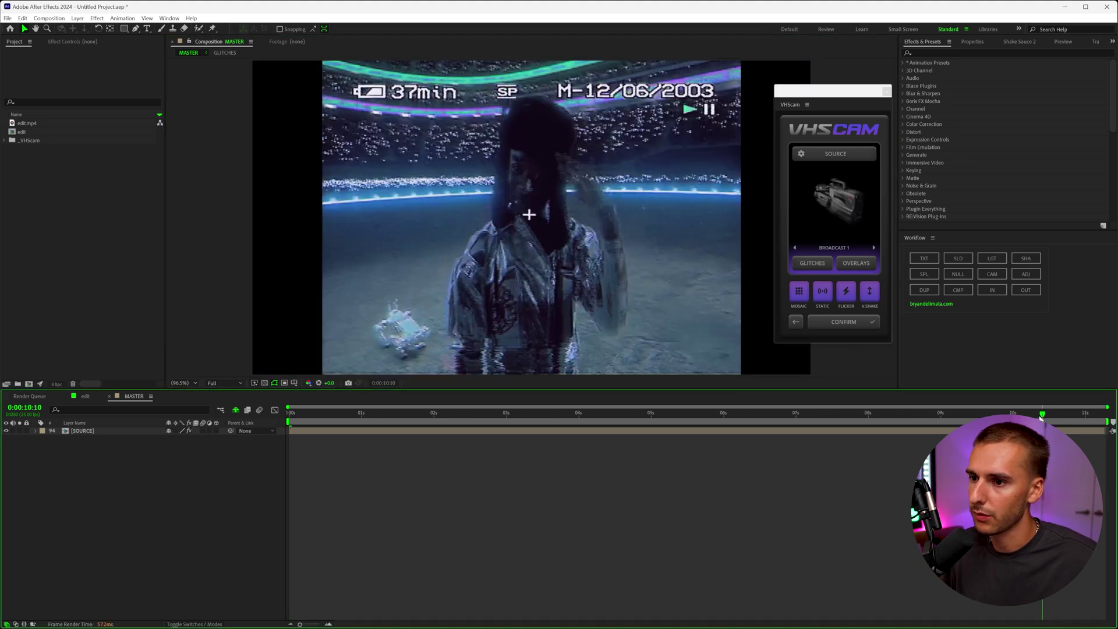
left_click_drag(1041, 415, 1048, 415)
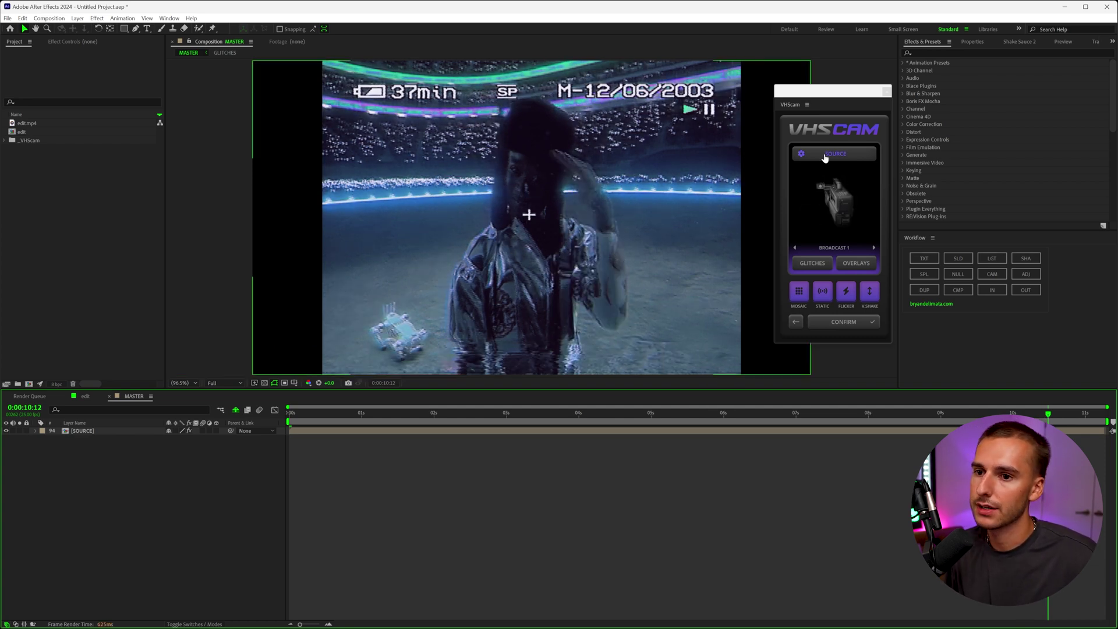
left_click(873, 250)
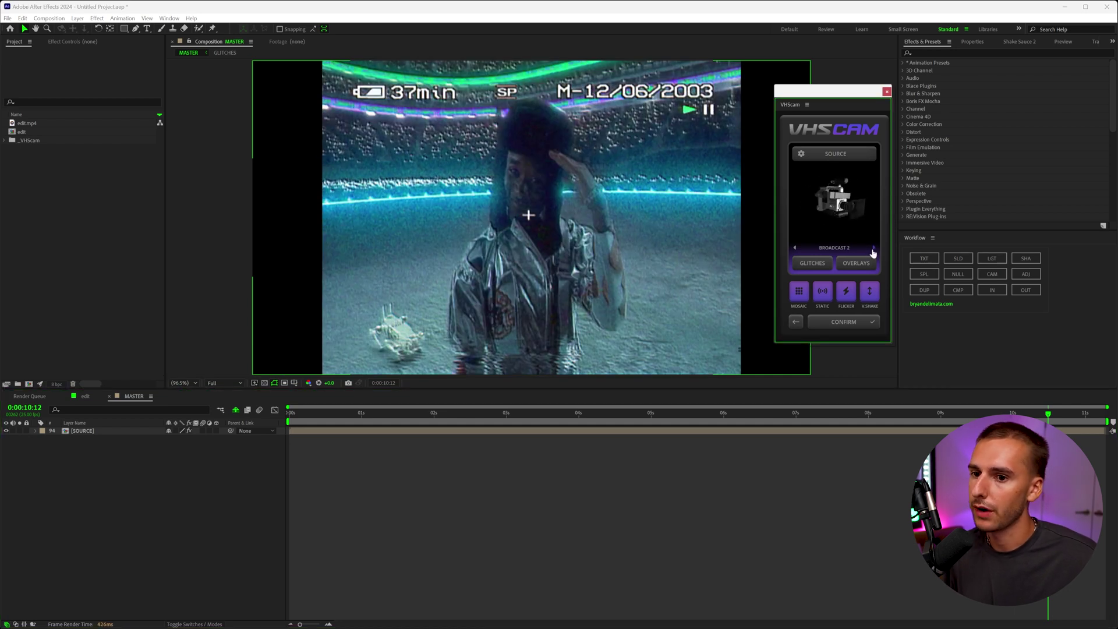
Step: Try the Camcorder 2 and 3, Point & Shoot, Pro Camcorder, Surveillance and Thermal presets
left_click(873, 249)
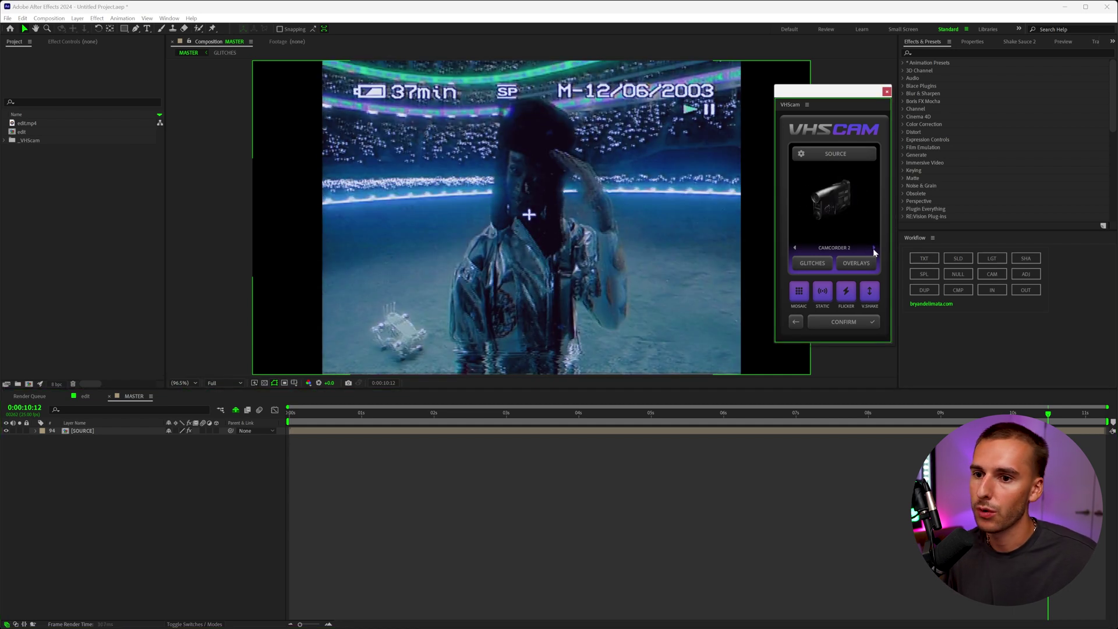
left_click(873, 249)
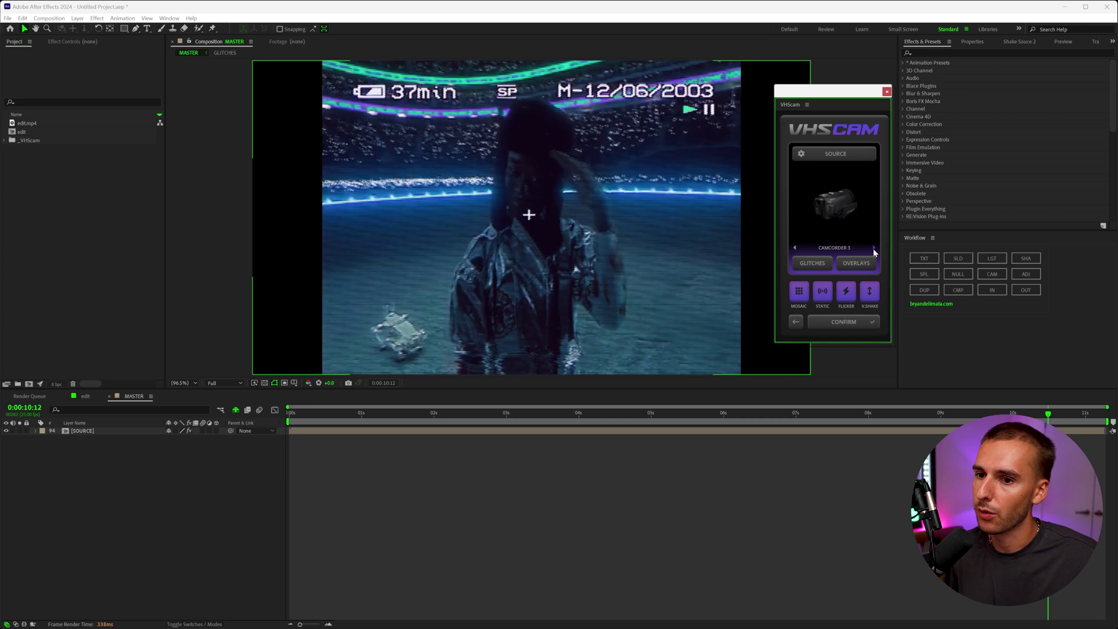
left_click(873, 250)
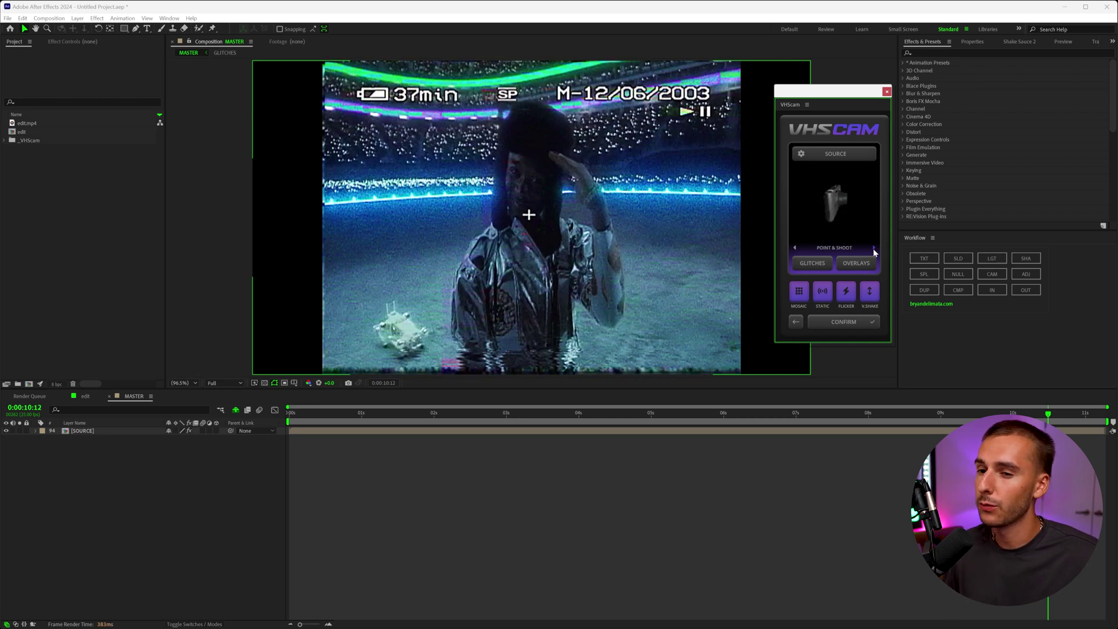
left_click(873, 249)
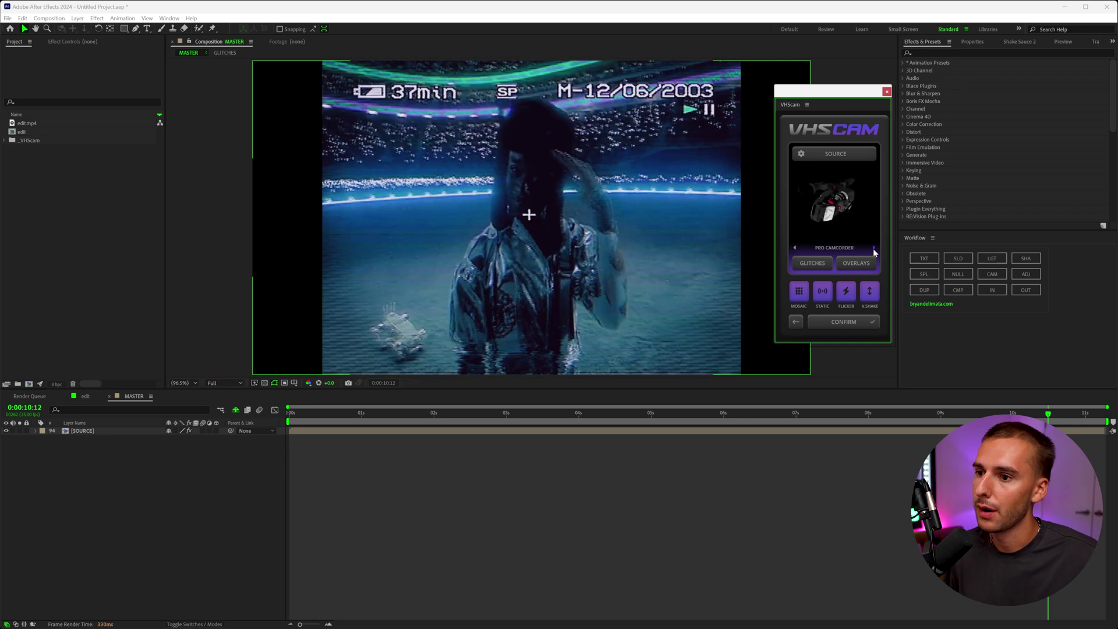
left_click(873, 249)
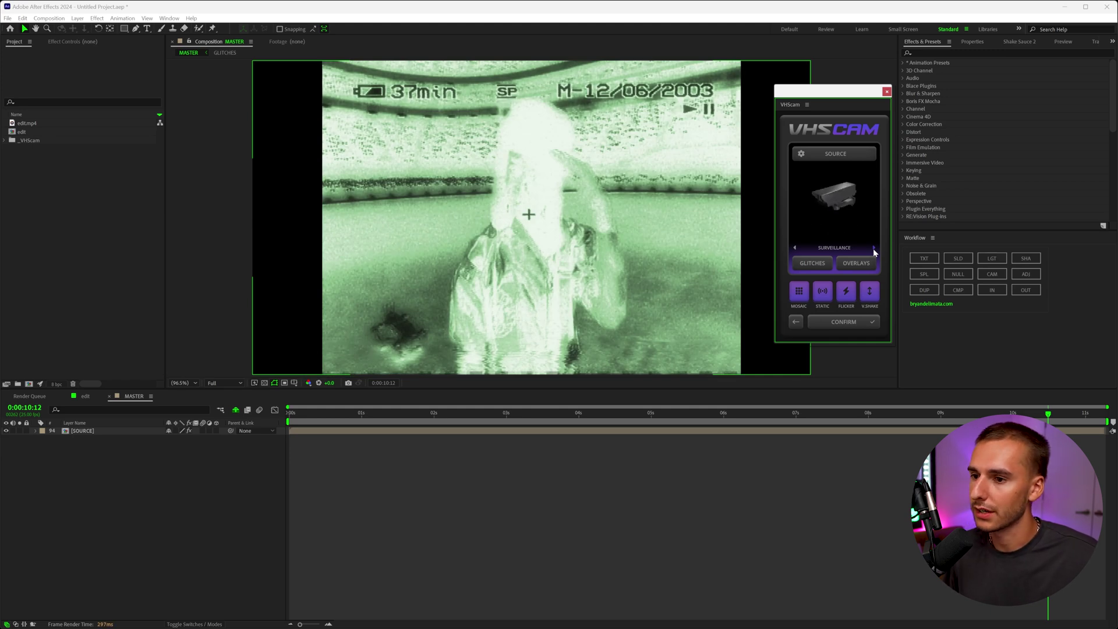
left_click(872, 249)
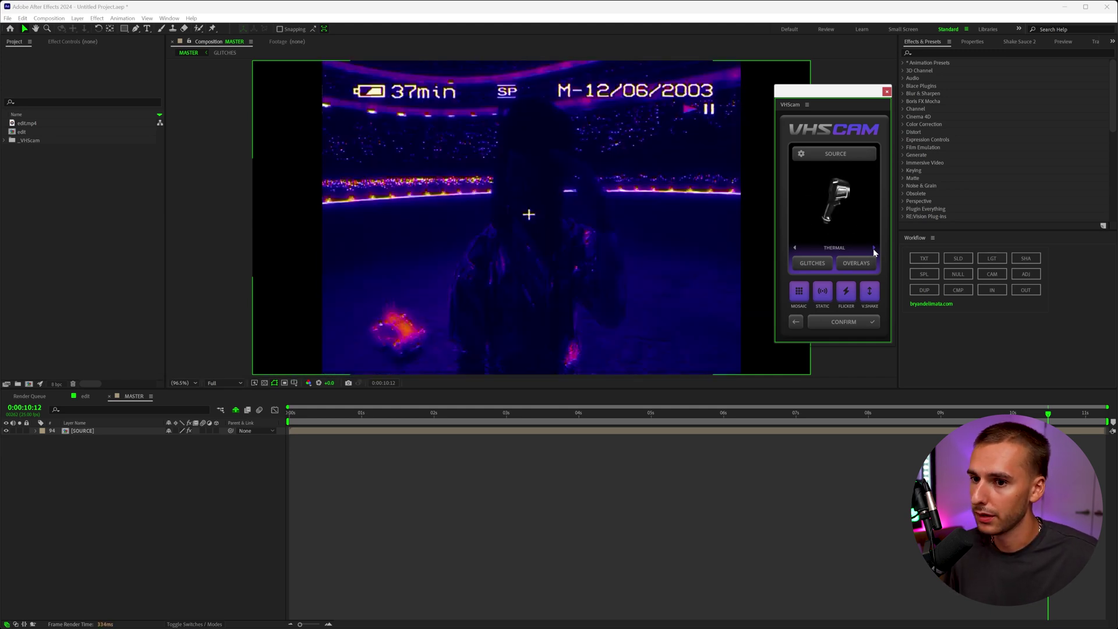
Step: Settle back on the BROADCAST 2 preset and bring up its source settings
left_click(872, 249)
left_click(873, 249)
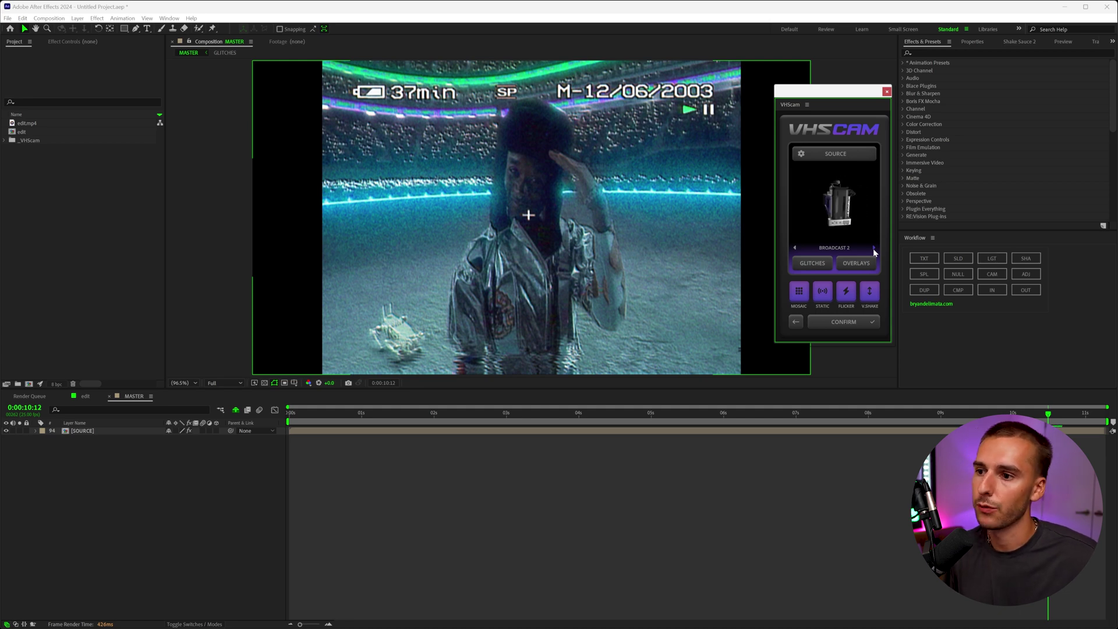
left_click(819, 155)
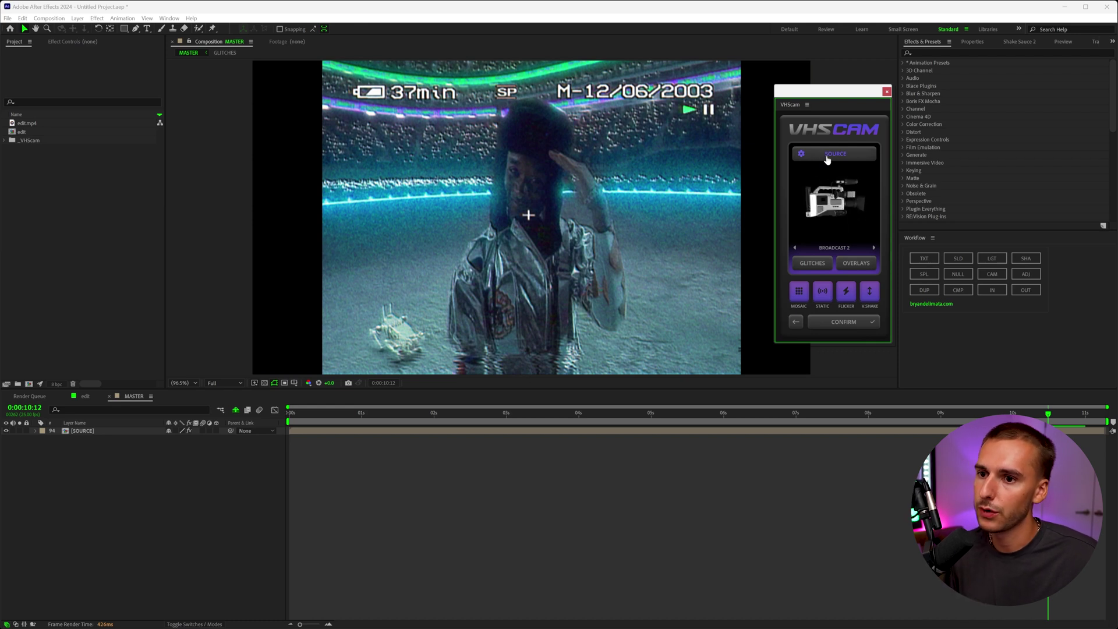
left_click(826, 159)
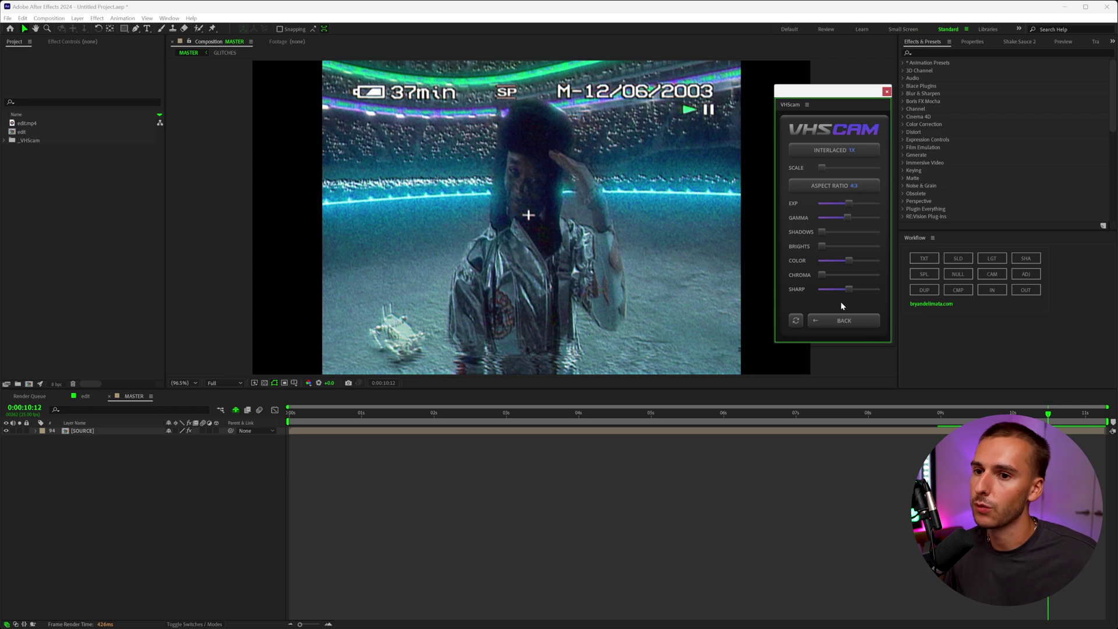
Step: Set interlacing to 1X and push the source scale to its maximum
left_click(841, 150)
left_click(841, 150)
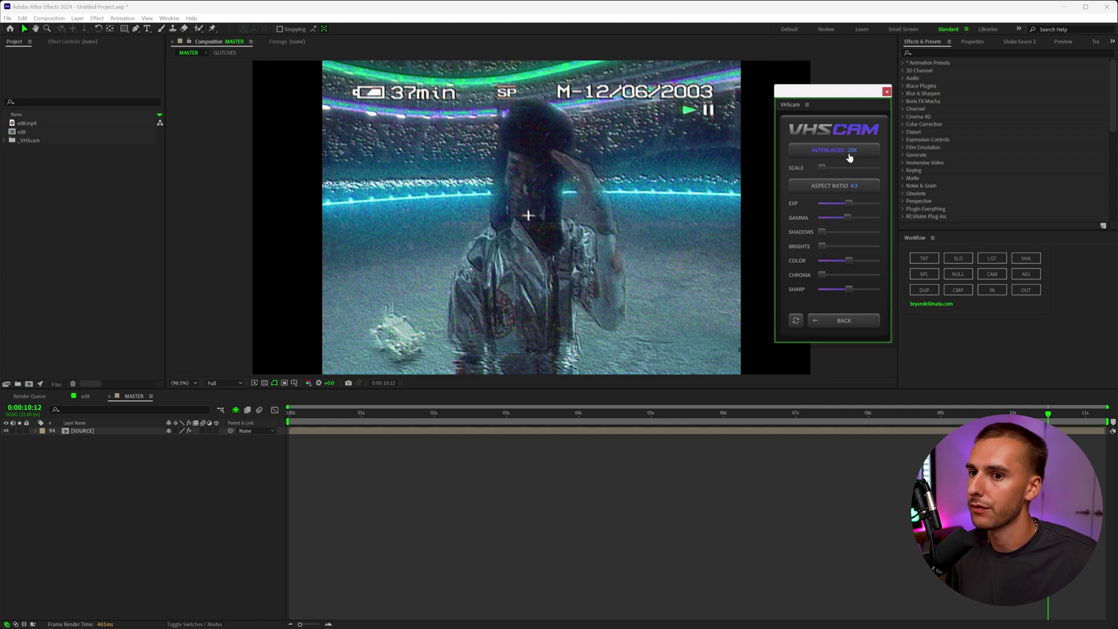
left_click(849, 152)
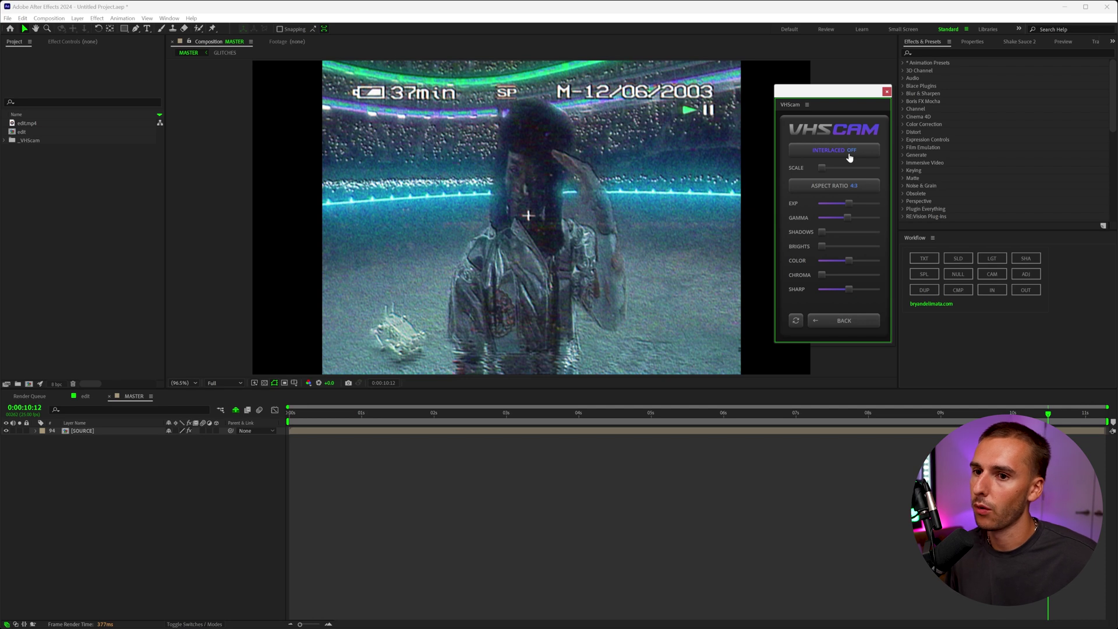
left_click(849, 153)
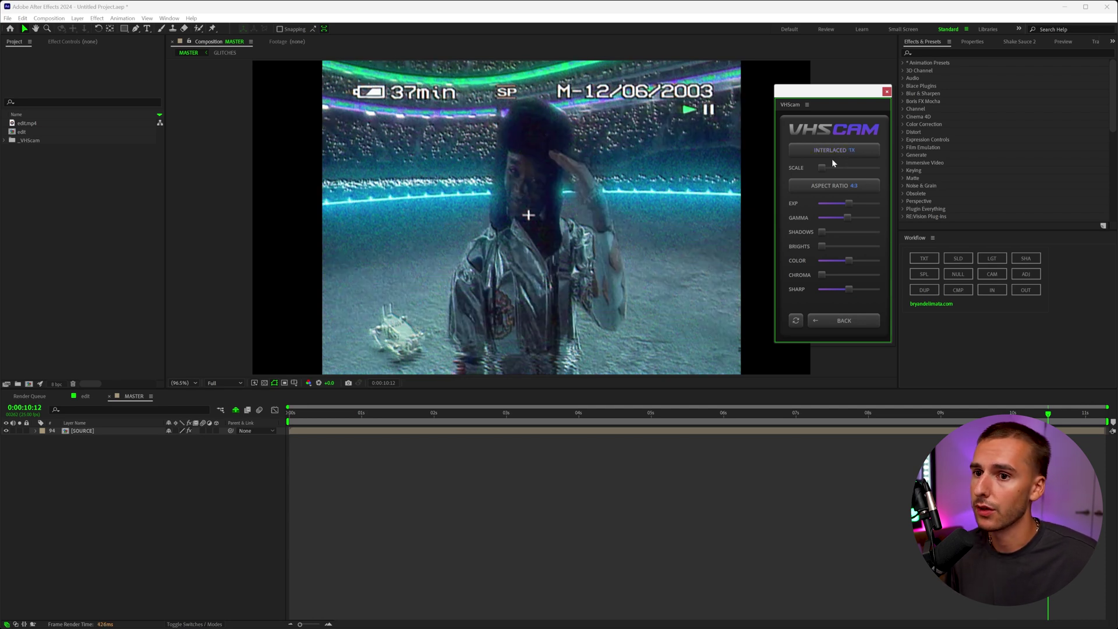
left_click_drag(825, 170, 864, 170)
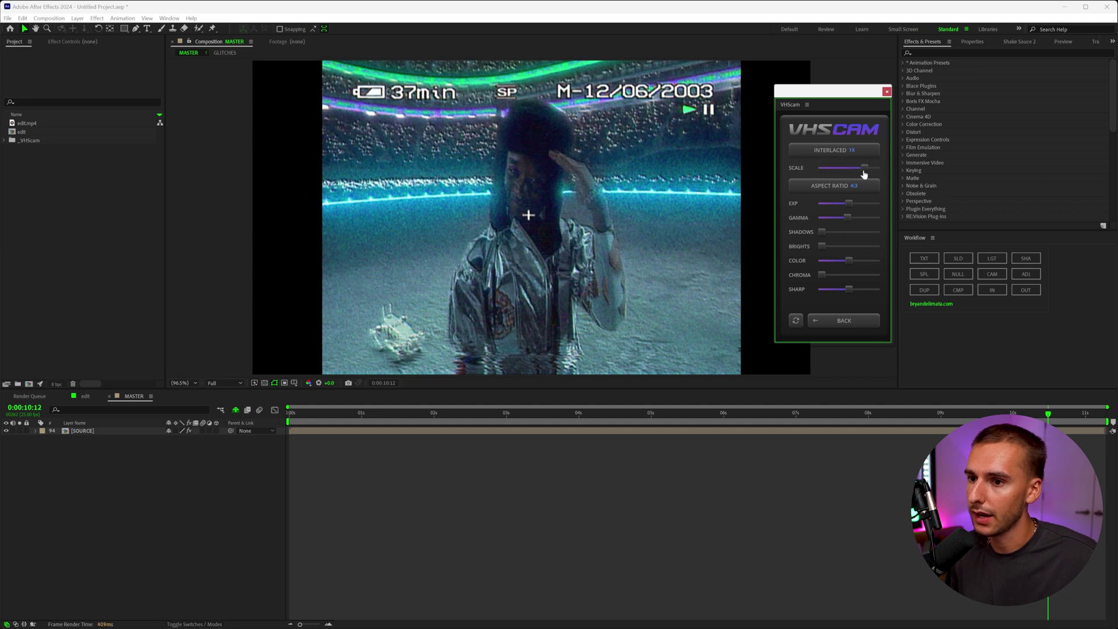
scroll(590, 204, "up", 3)
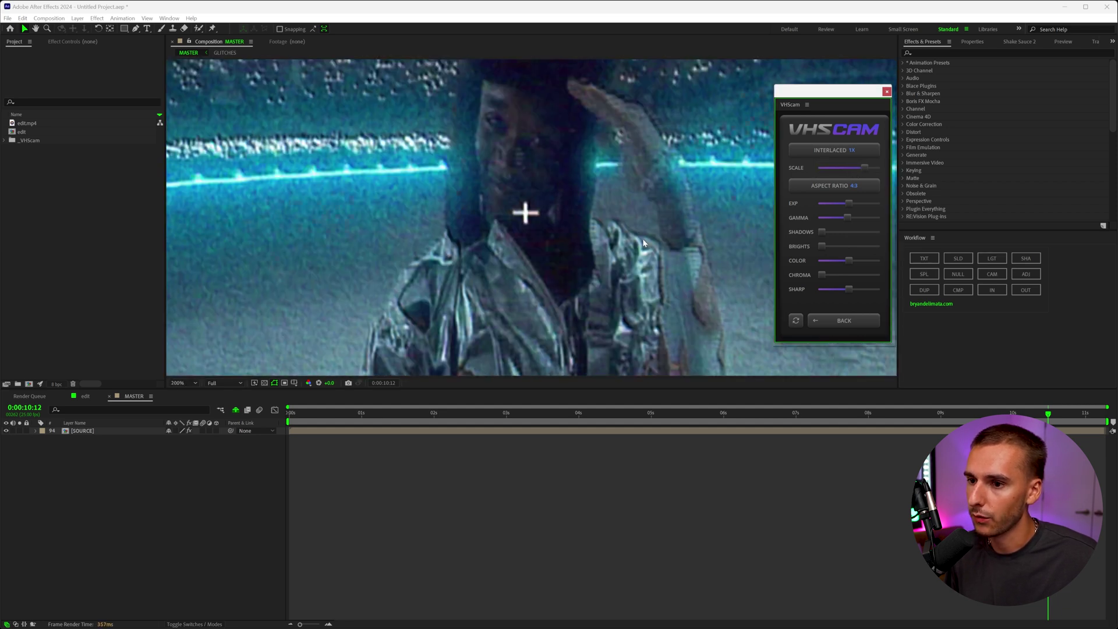
scroll(549, 244, "up", 3)
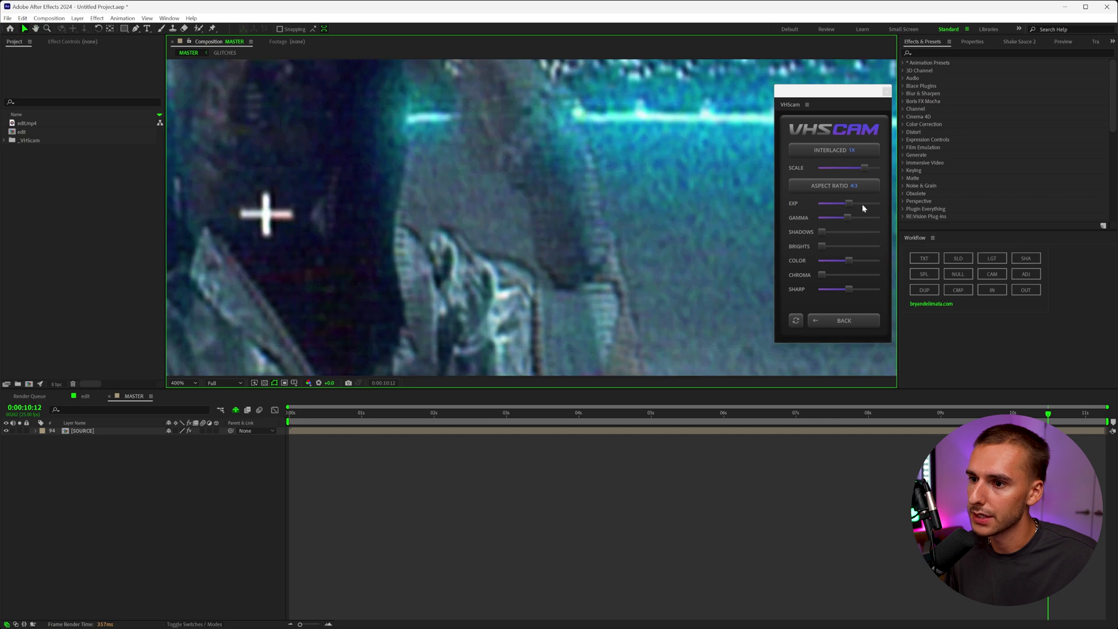
left_click_drag(861, 169, 877, 168)
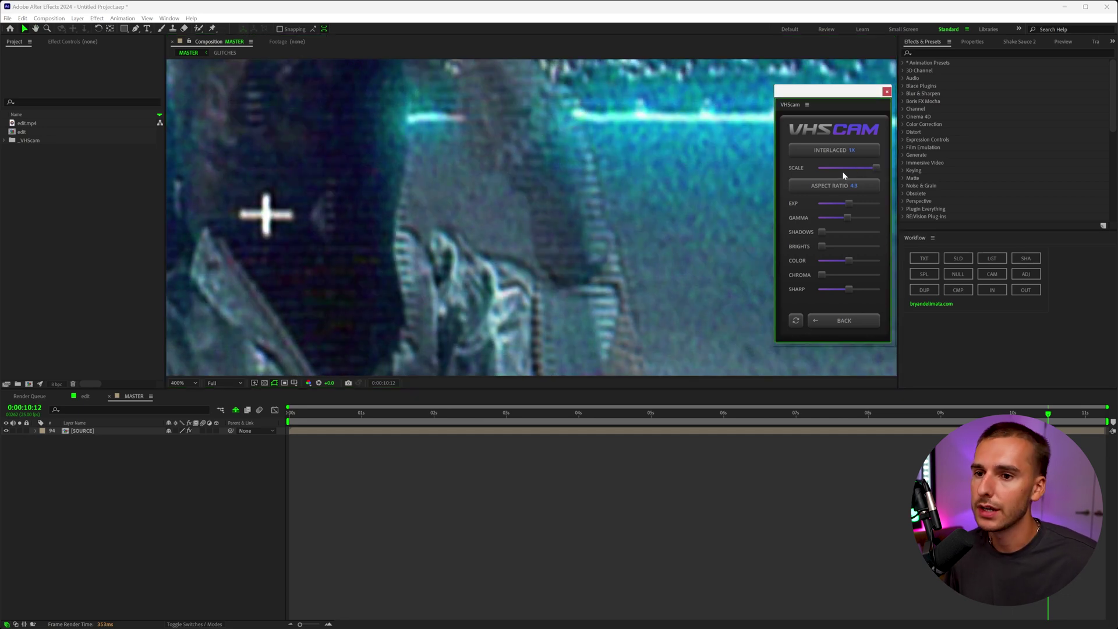
Step: Compare interlacing off and on at 1X, fit the viewer, and begin shrinking the scale
left_click(841, 153)
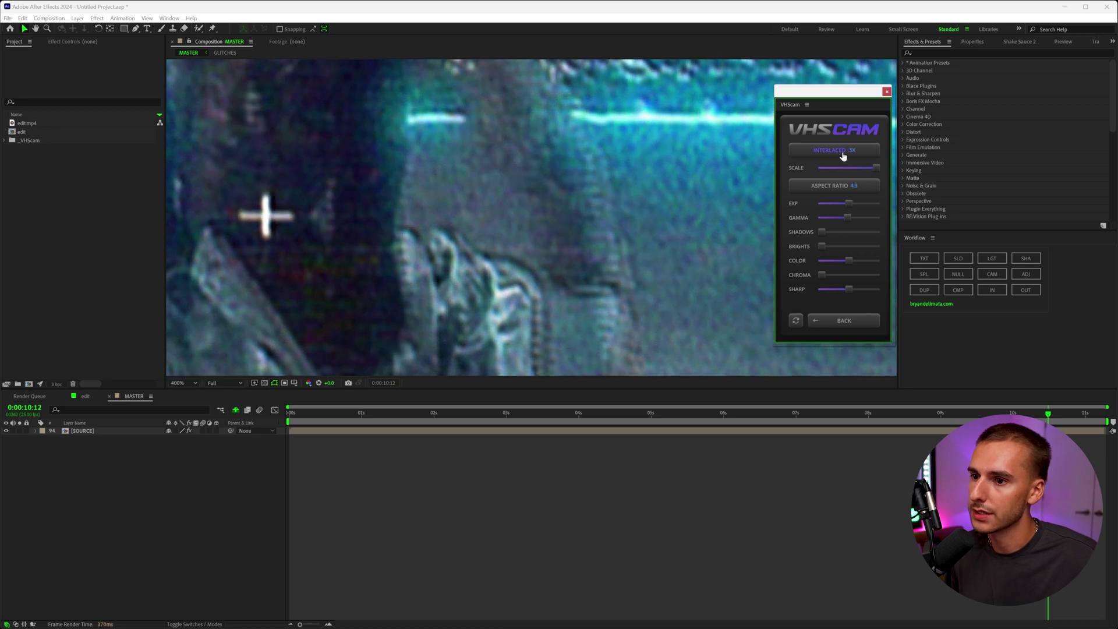
left_click(842, 154)
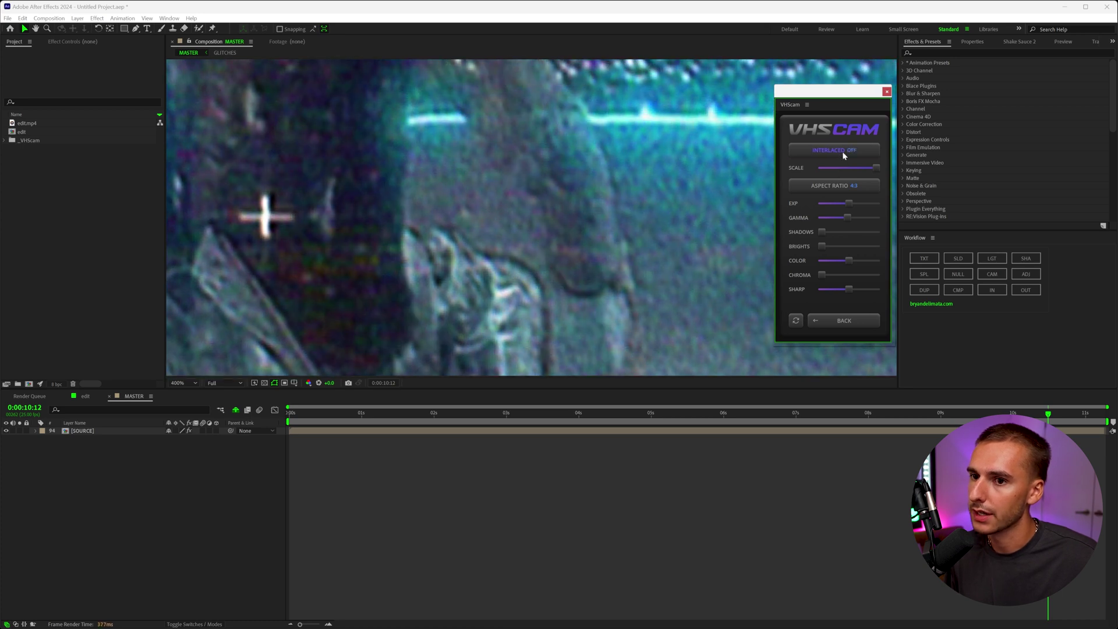
left_click(844, 155)
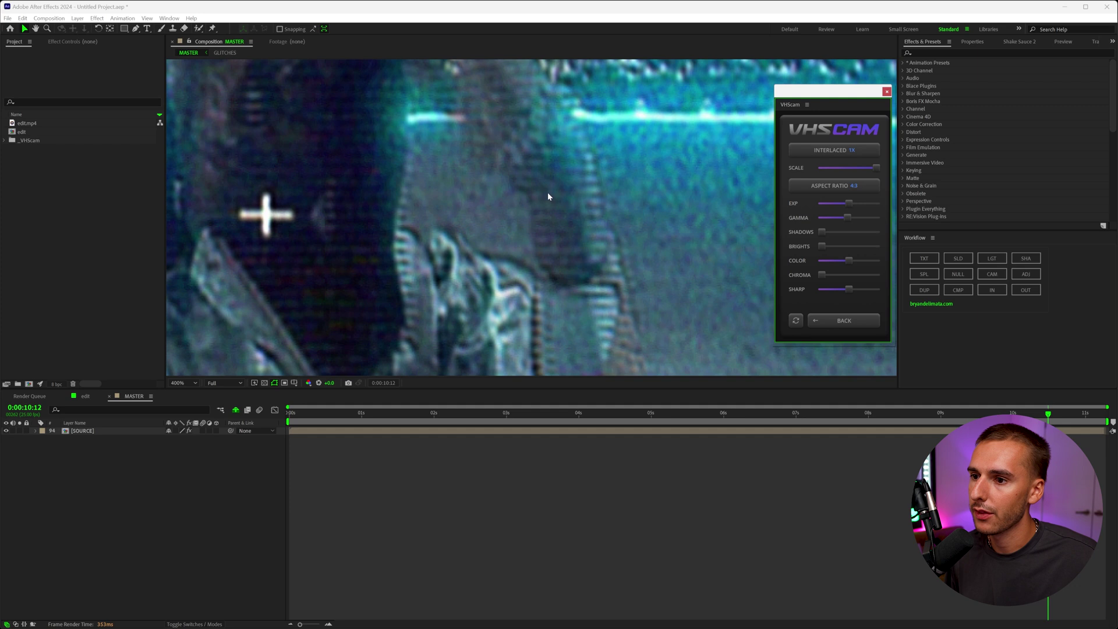
key("shift+slash")
left_click(834, 169)
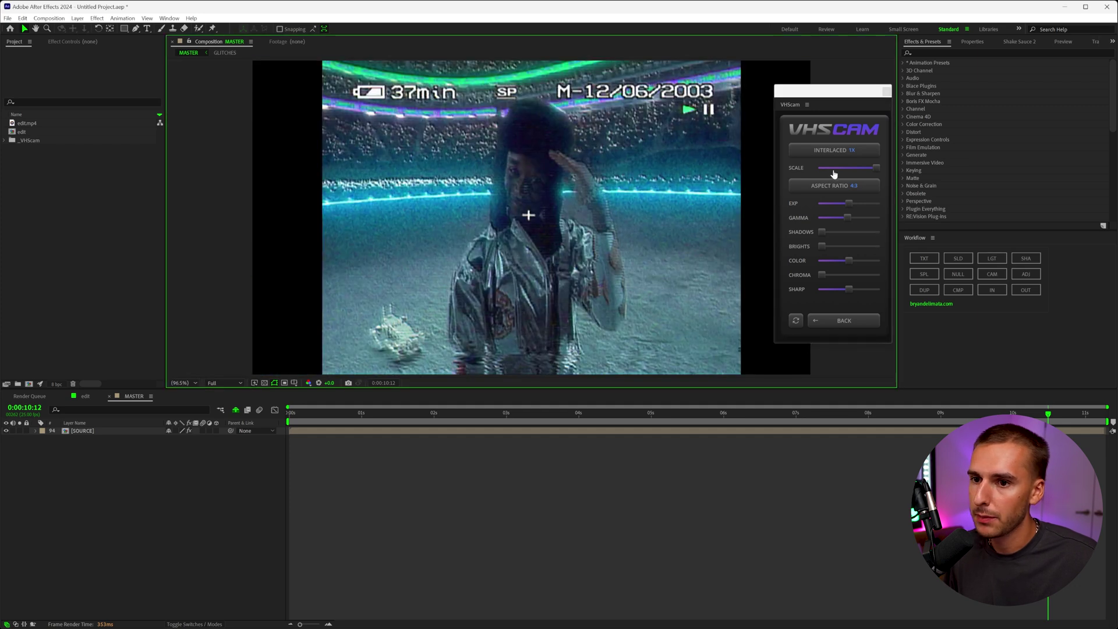
Step: Reduce the scale slightly, compare 16:9 and 1:1, settle on 21:9, and nudge exposure
left_click_drag(834, 172, 831, 173)
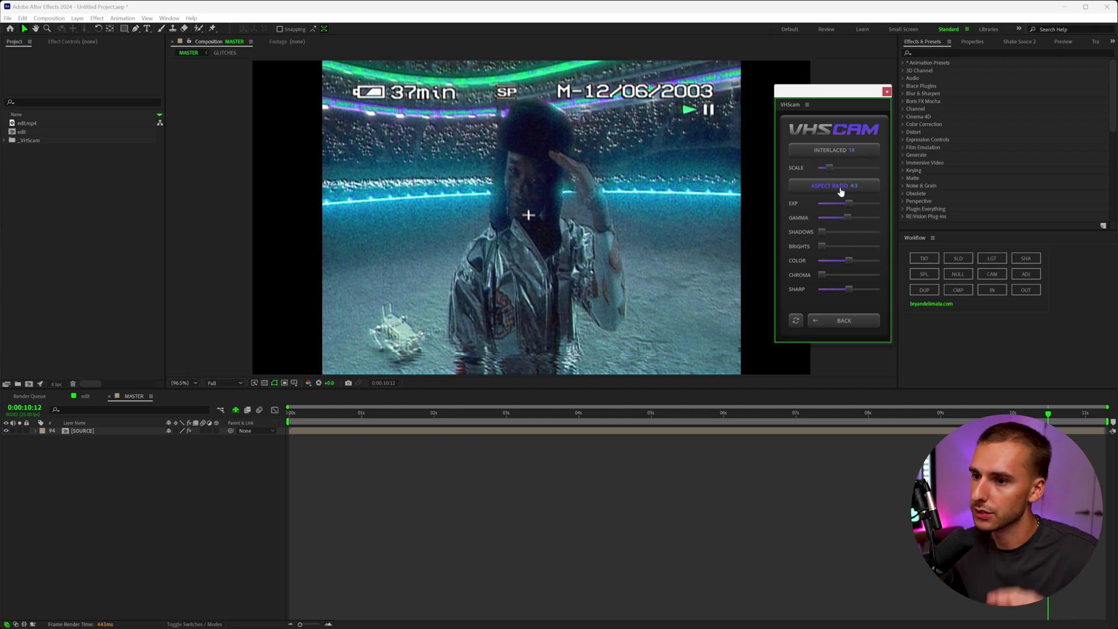
left_click(840, 191)
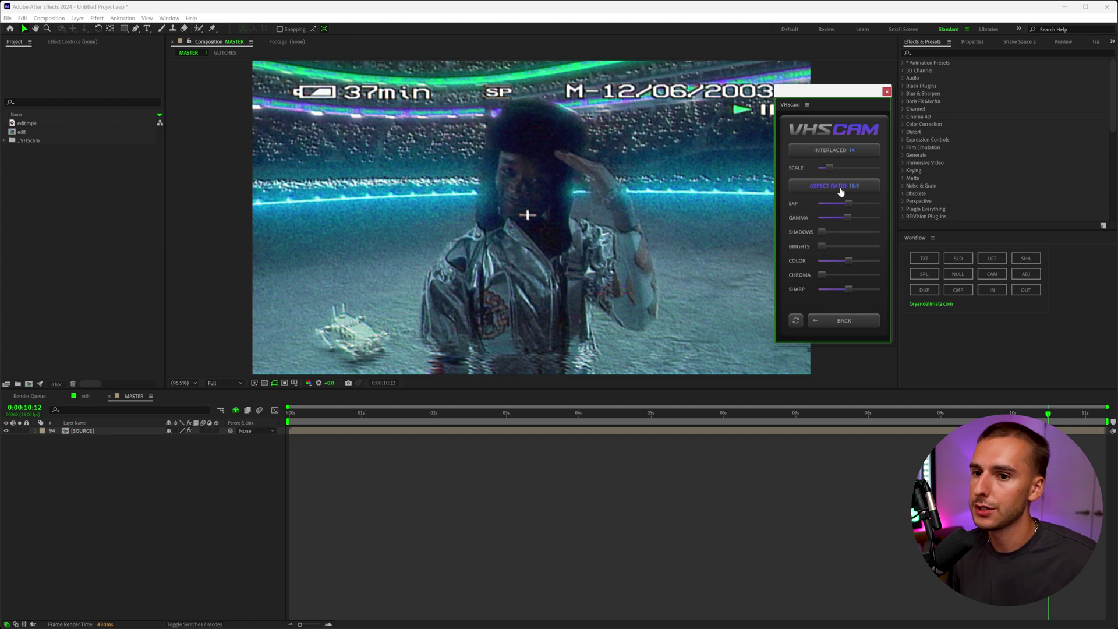
left_click(840, 191)
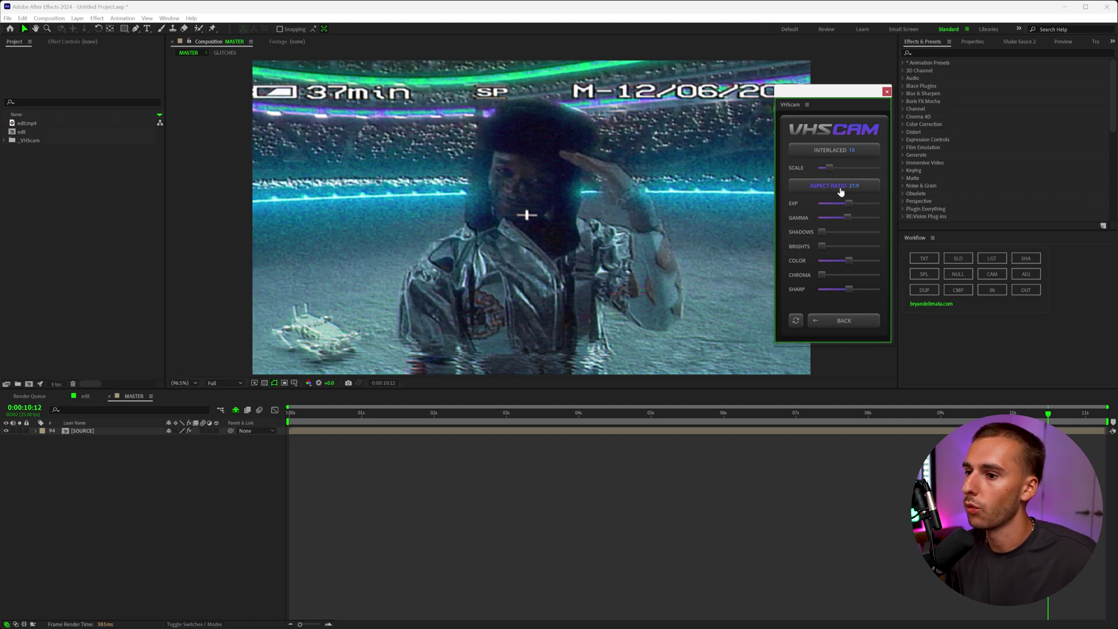
left_click(840, 191)
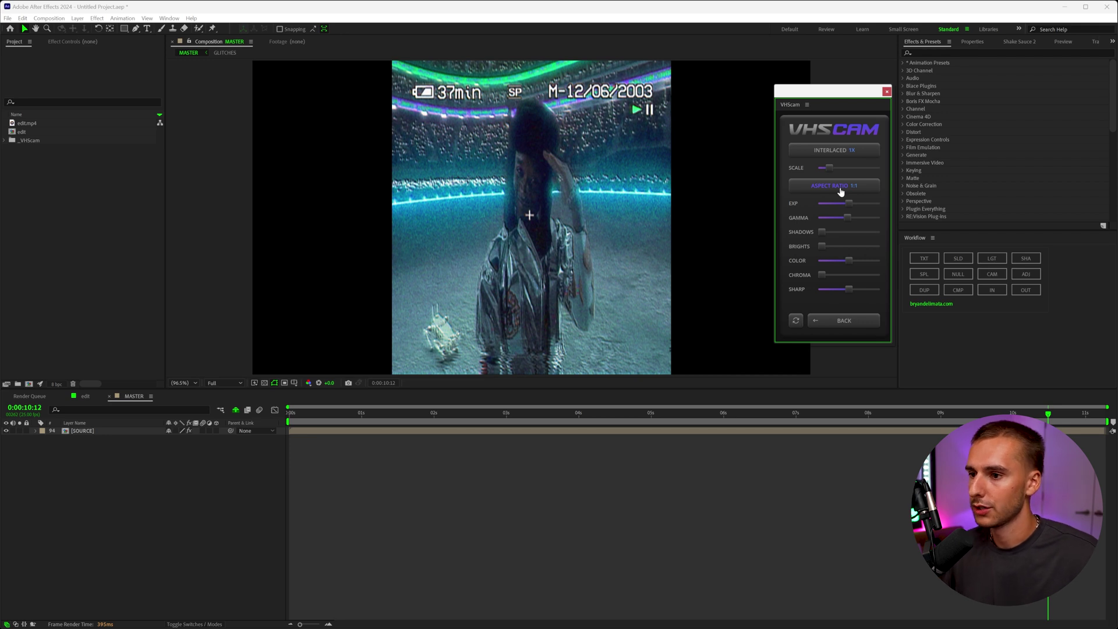
left_click(841, 191)
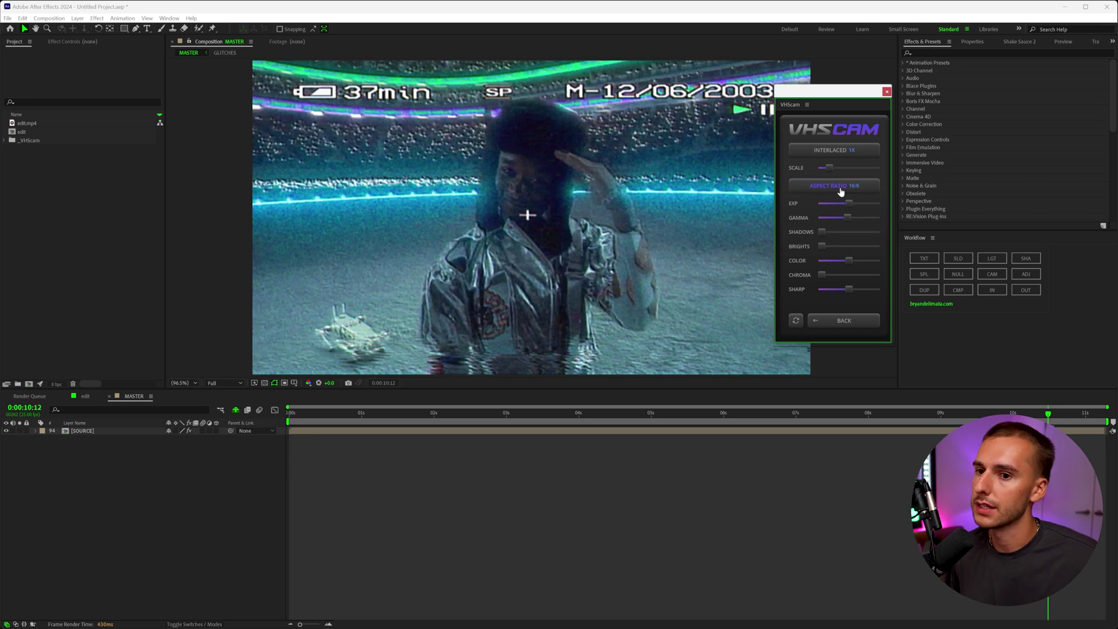
left_click(840, 191)
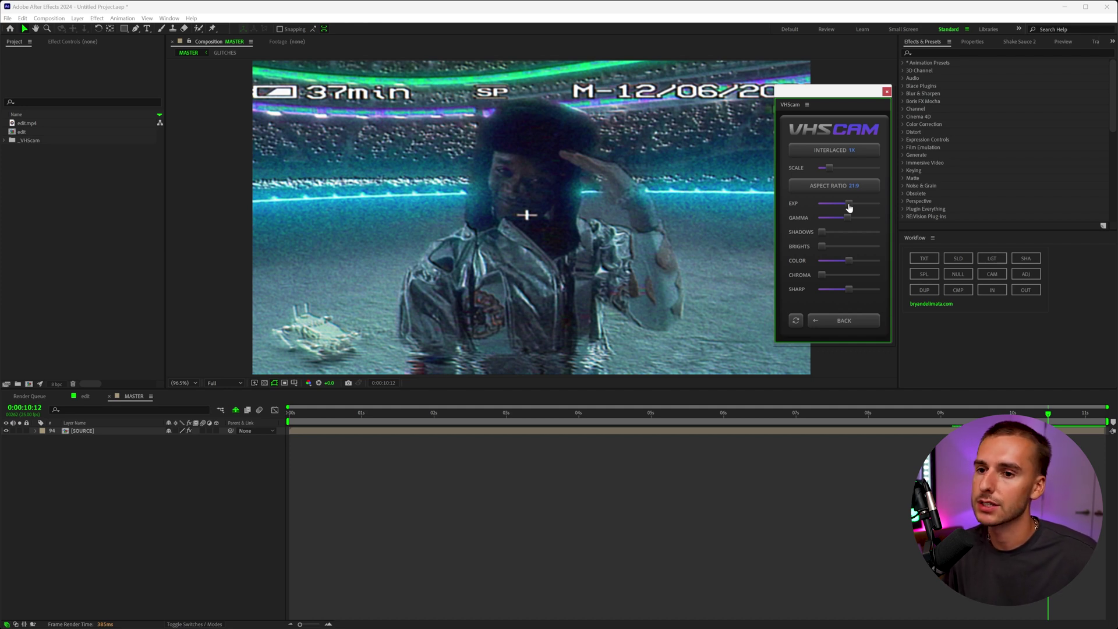
left_click_drag(849, 207, 854, 208)
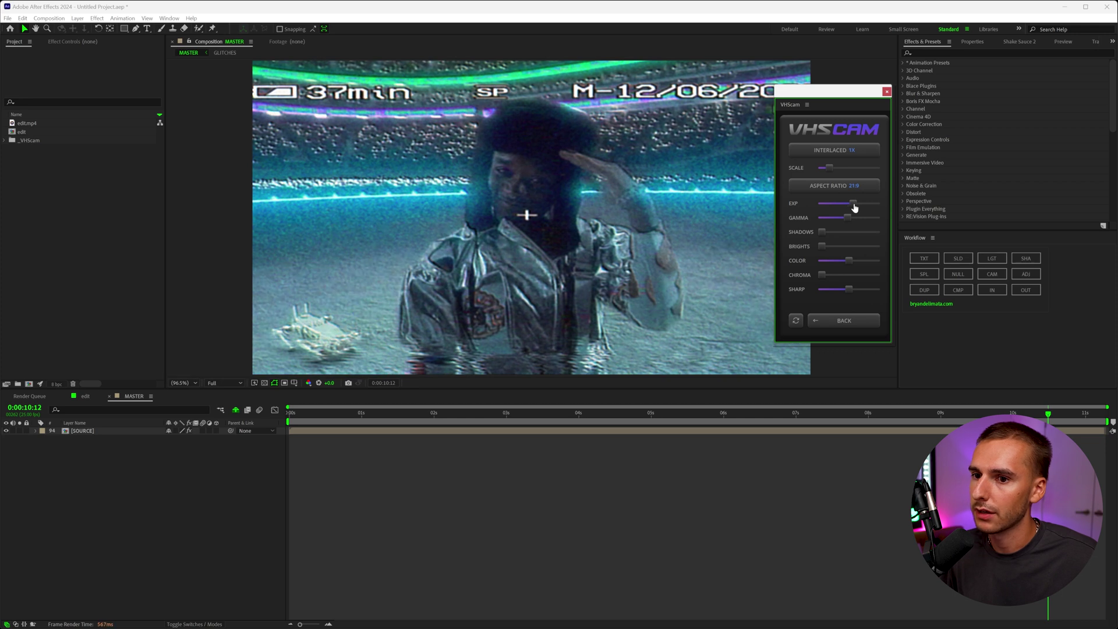
Step: Raise gamma, turn brights fully down, and lower colour, chroma fringing and sharpness
left_click_drag(851, 219, 813, 249)
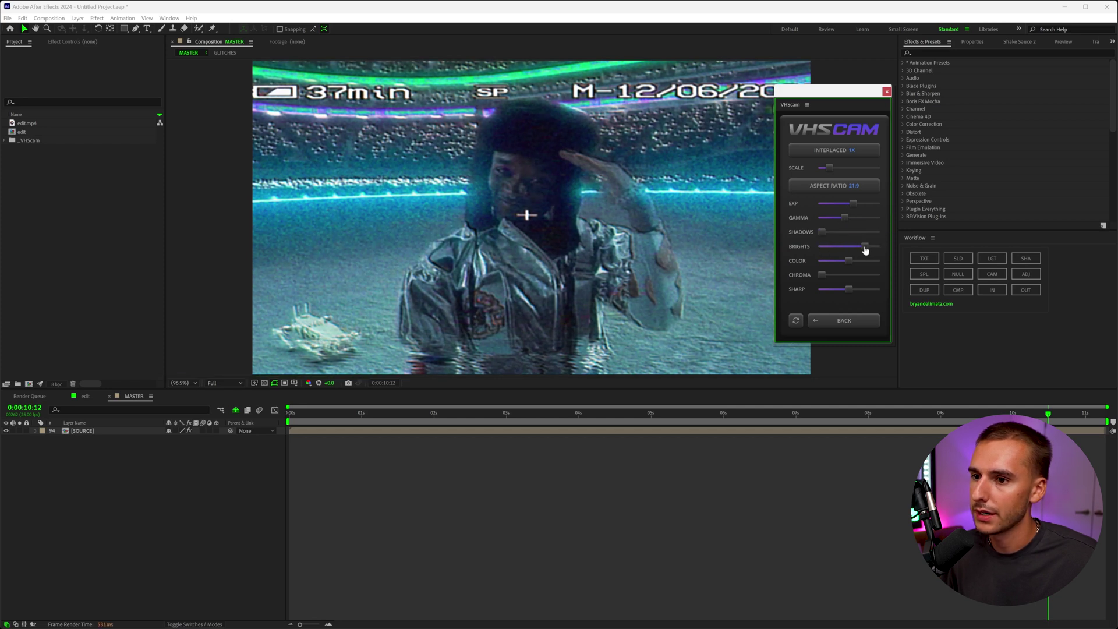
left_click_drag(866, 250, 818, 248)
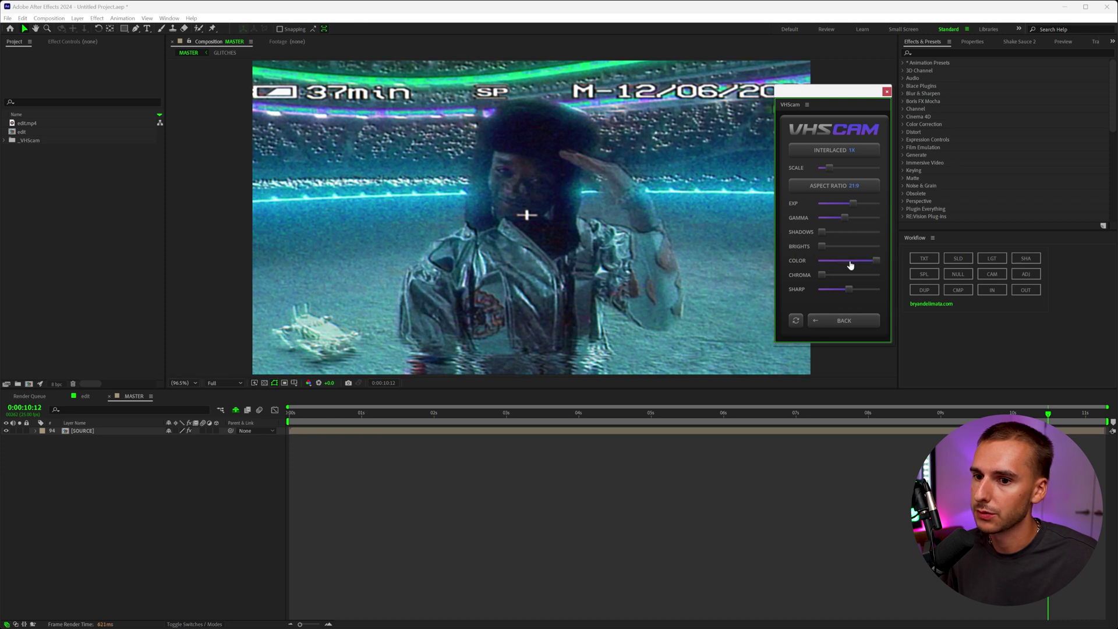
left_click_drag(831, 265, 830, 265)
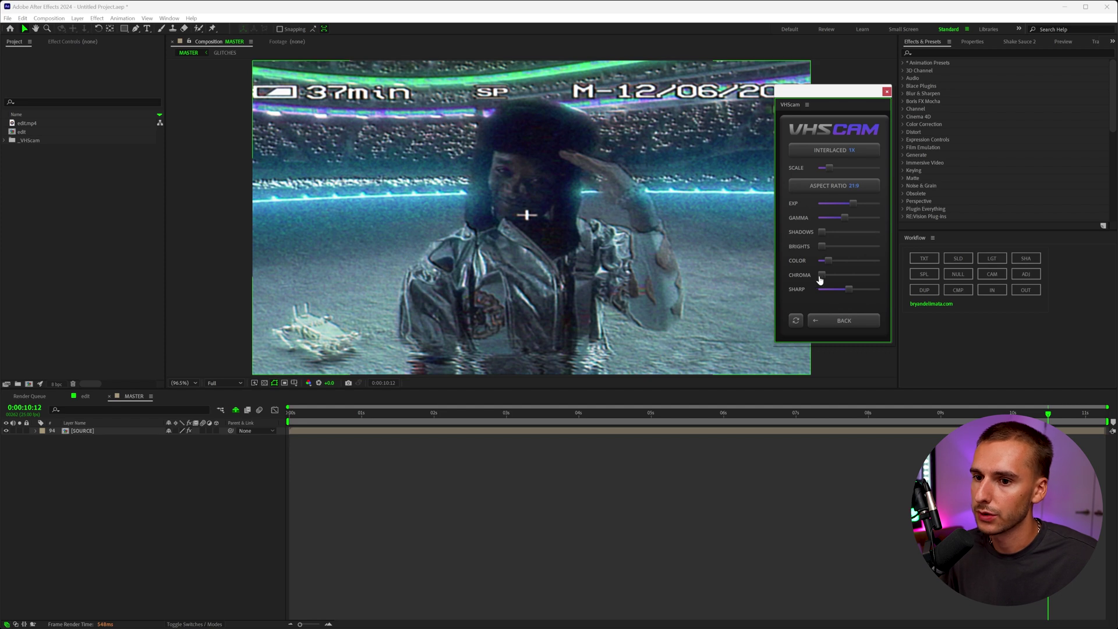
left_click(849, 276)
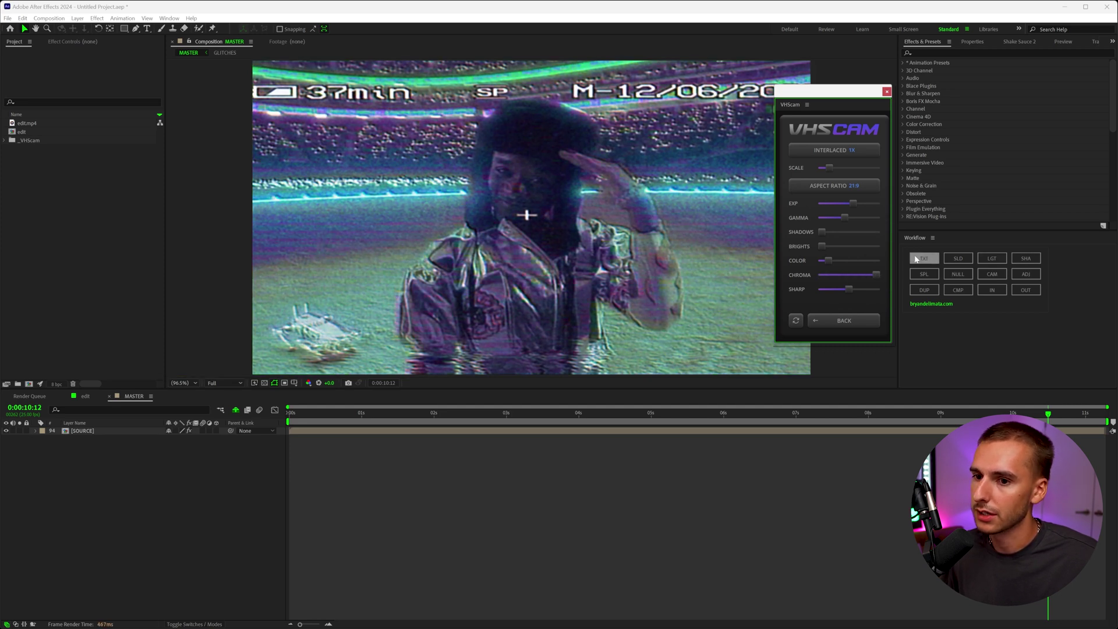
left_click_drag(839, 277, 873, 294)
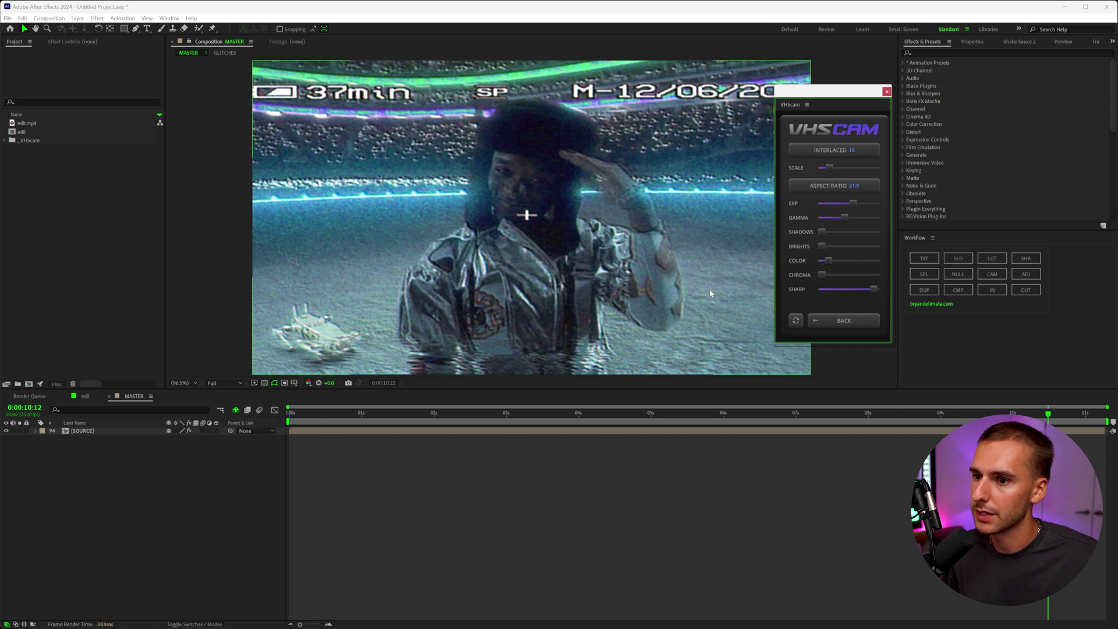
left_click_drag(826, 294, 851, 290)
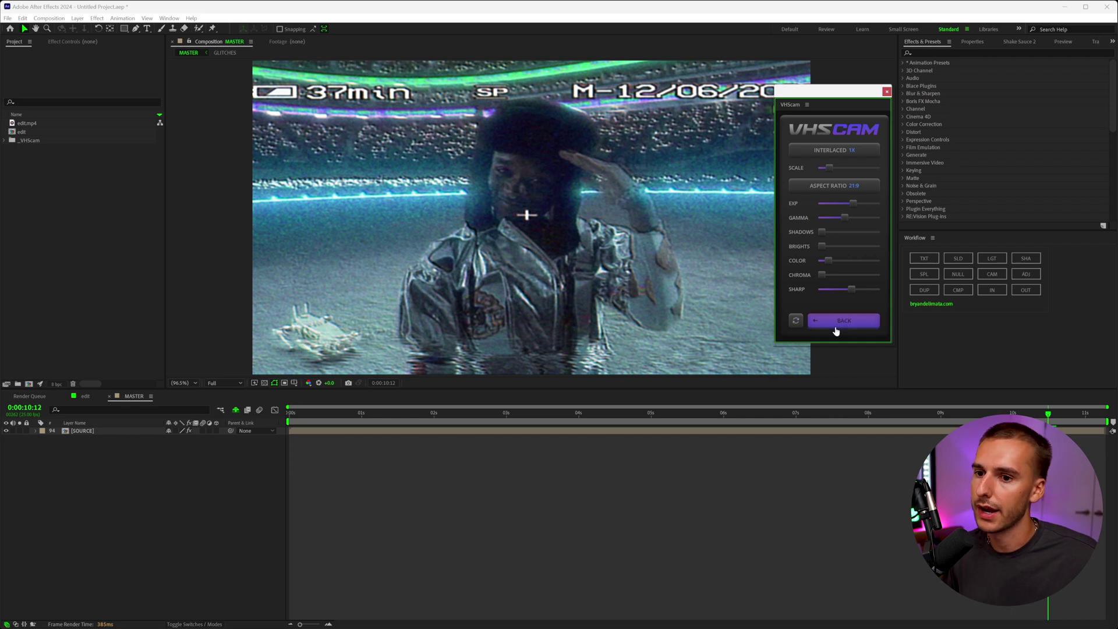
left_click(861, 329)
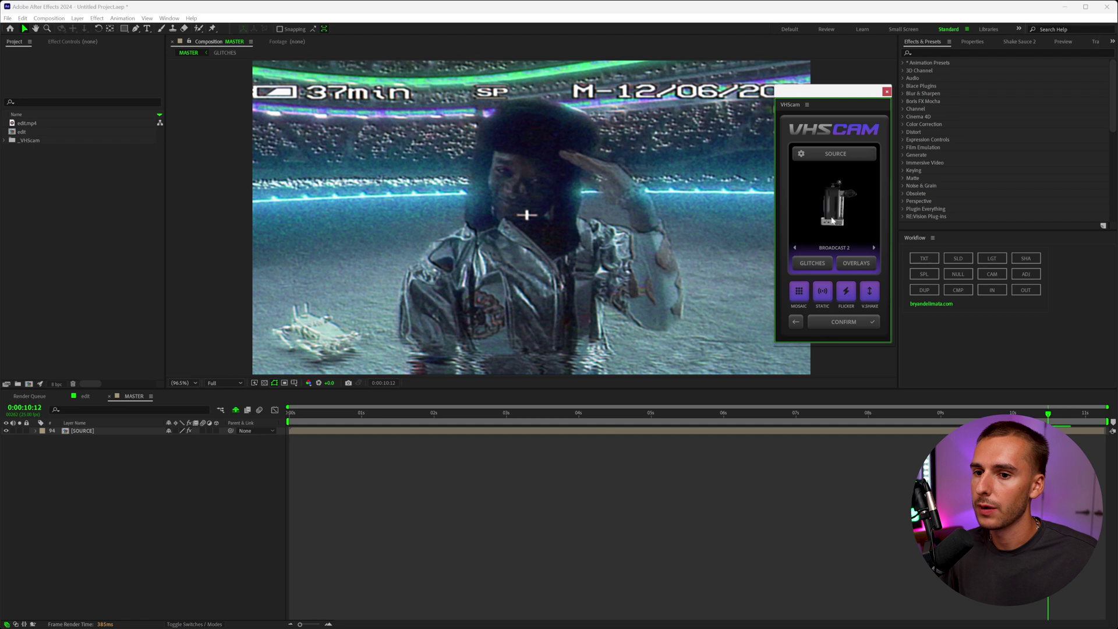
Step: Apply glitch preset 2, toggling it off and back on to compare
left_click(805, 265)
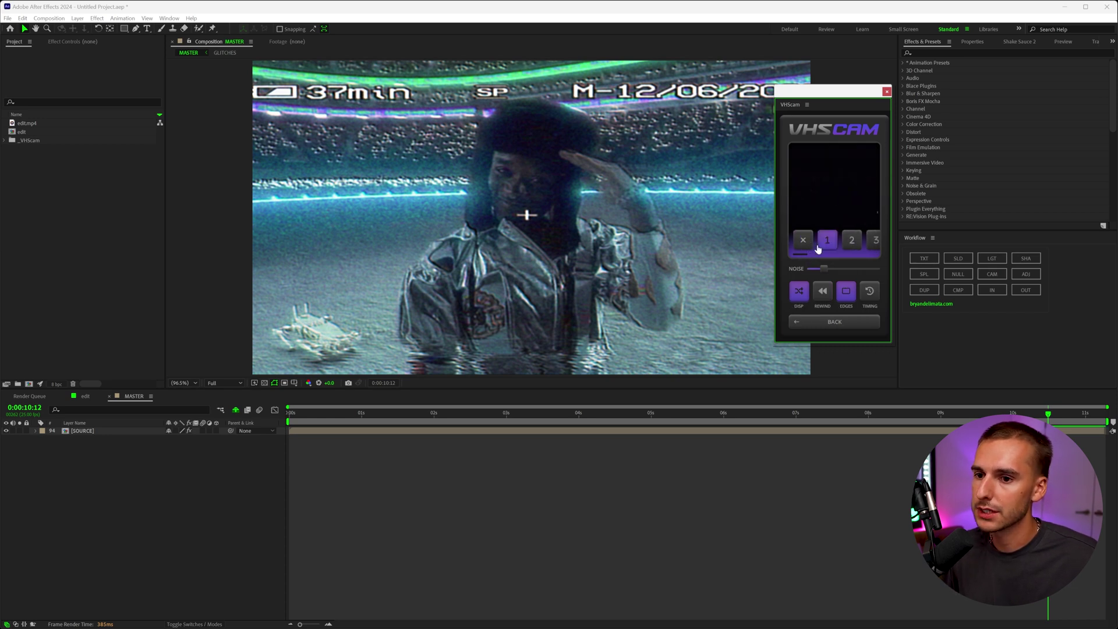
left_click(851, 240)
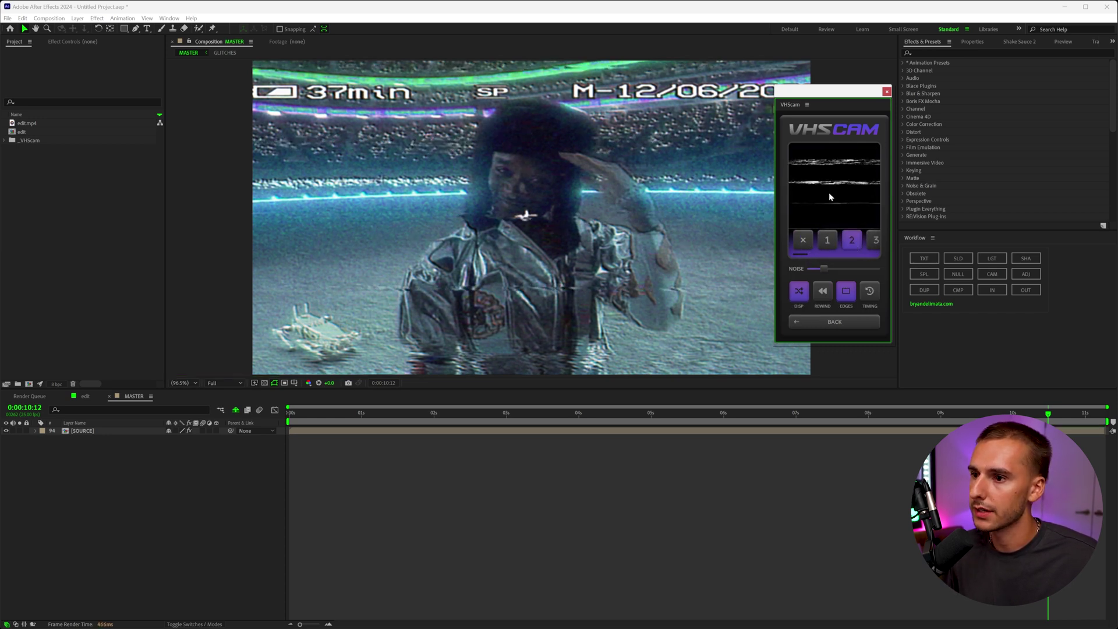
left_click(796, 247)
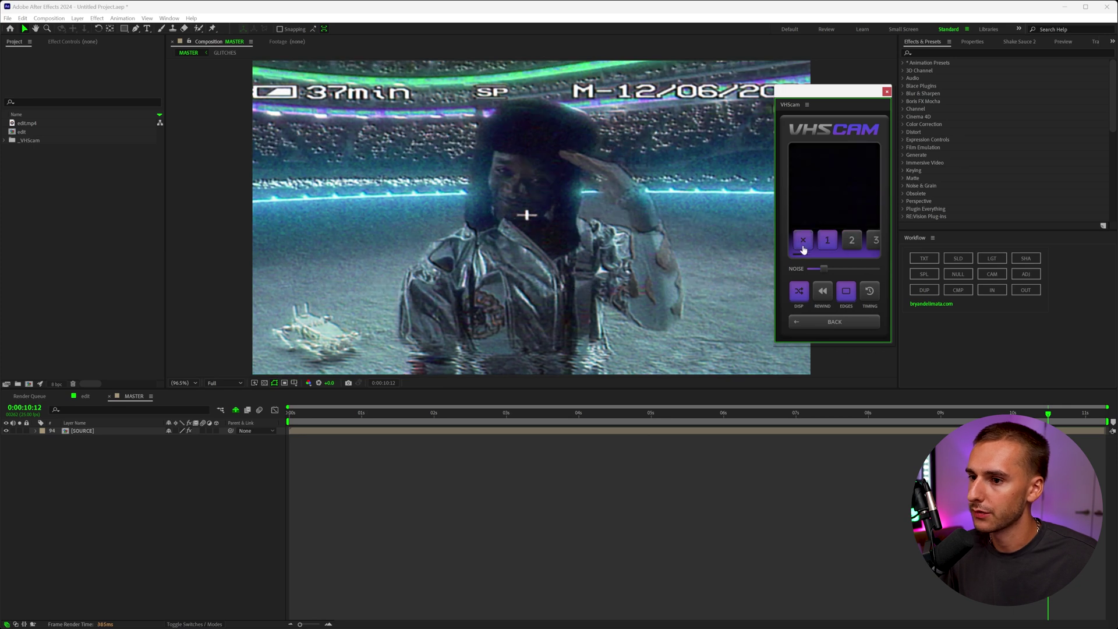
left_click(842, 240)
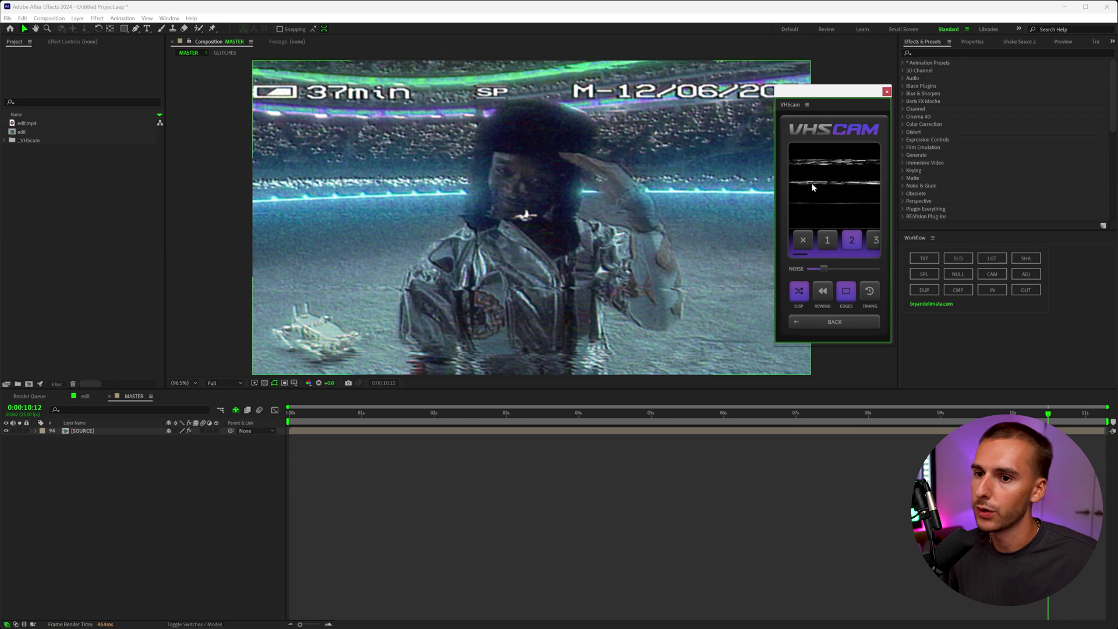
Step: Browse glitch presets 4 and 6, then settle back on glitch preset 2
scroll(821, 242, "right", 5)
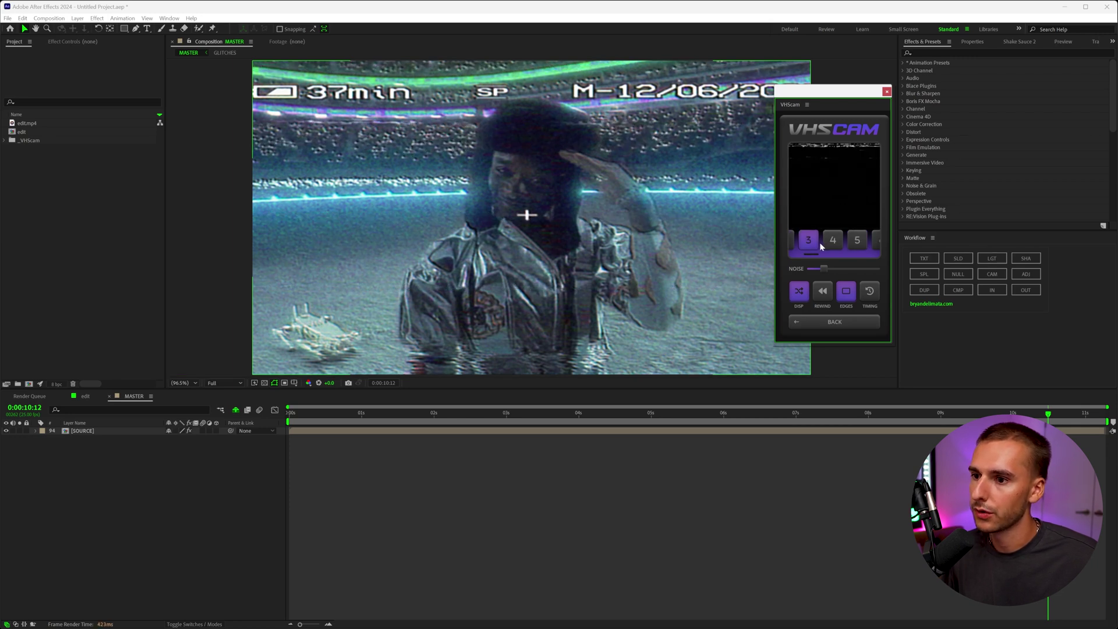
scroll(820, 245, "left", 3)
left_click(834, 245)
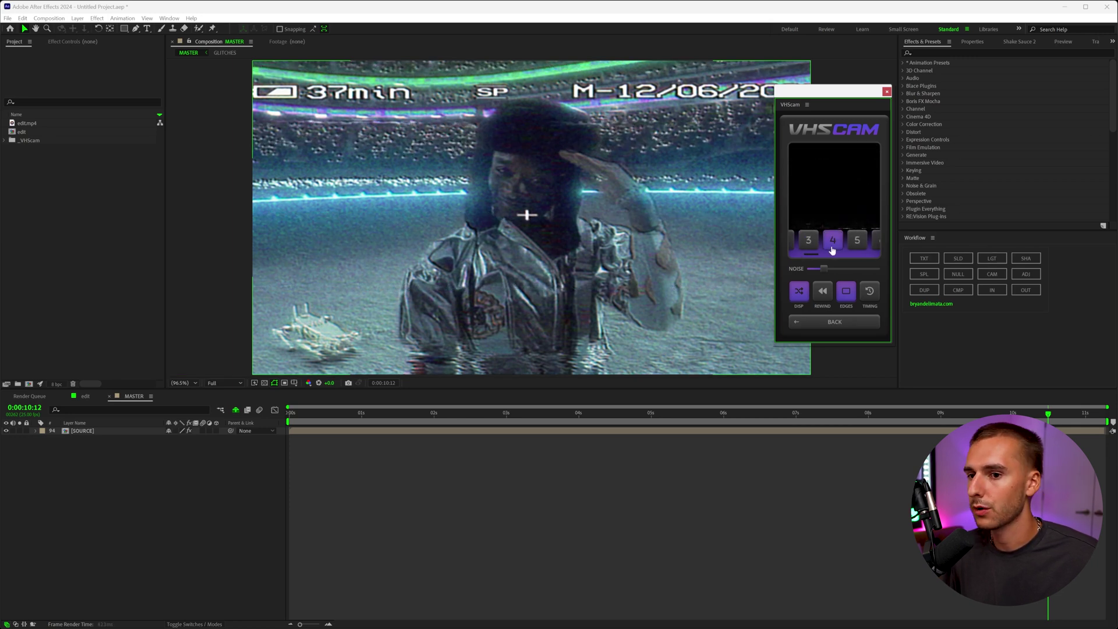
scroll(833, 250, "right", 3)
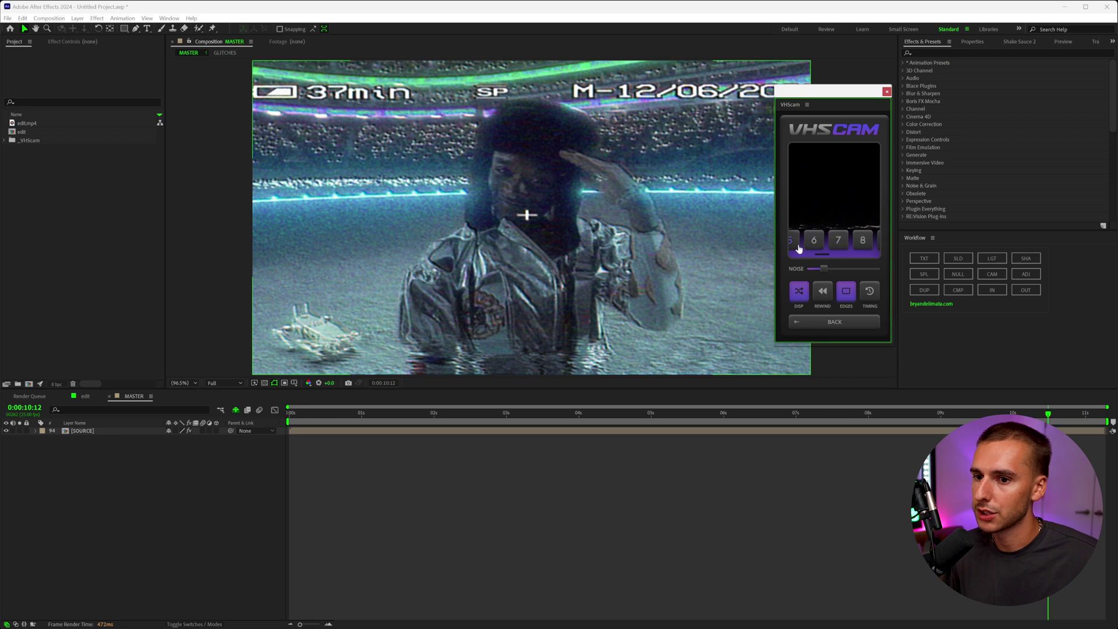
left_click(818, 250)
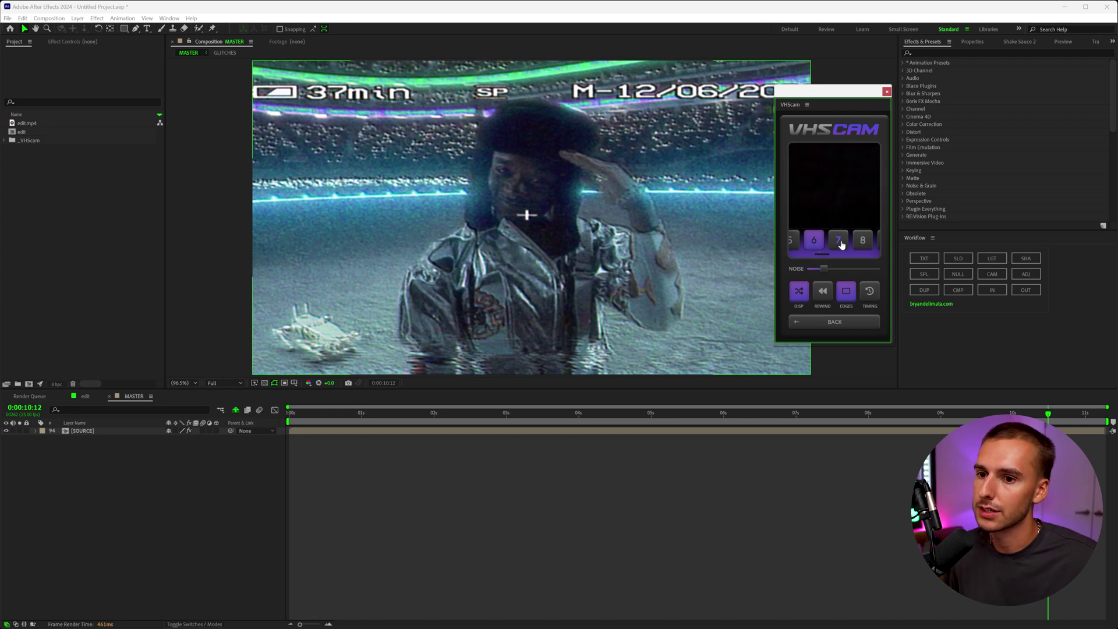
scroll(840, 246, "down", 3)
scroll(851, 247, "down", 3)
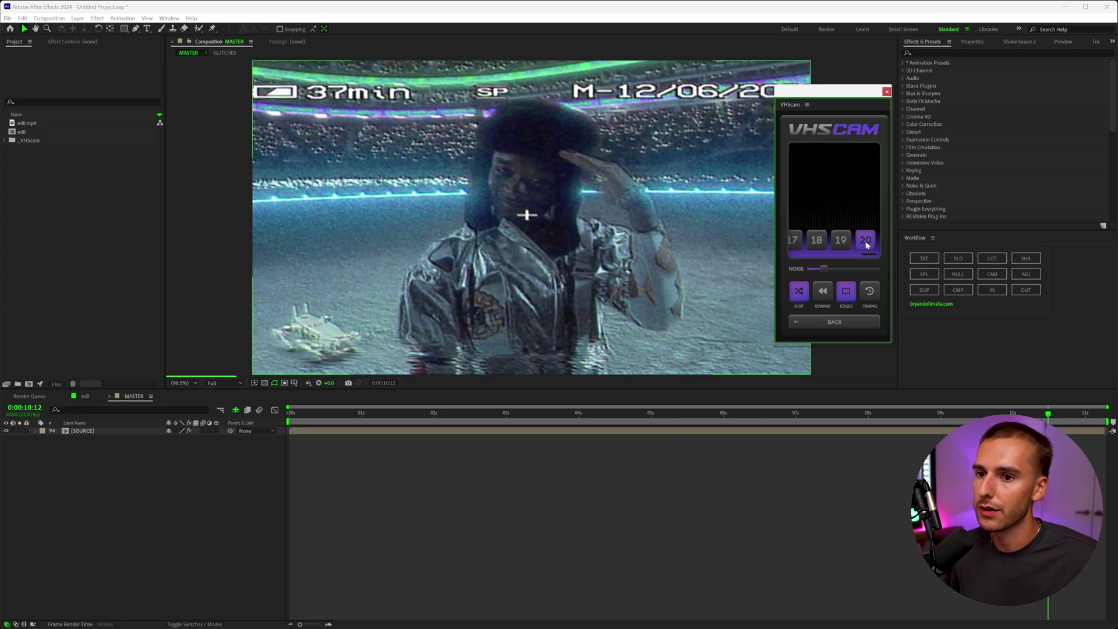
scroll(825, 248, "down", 2)
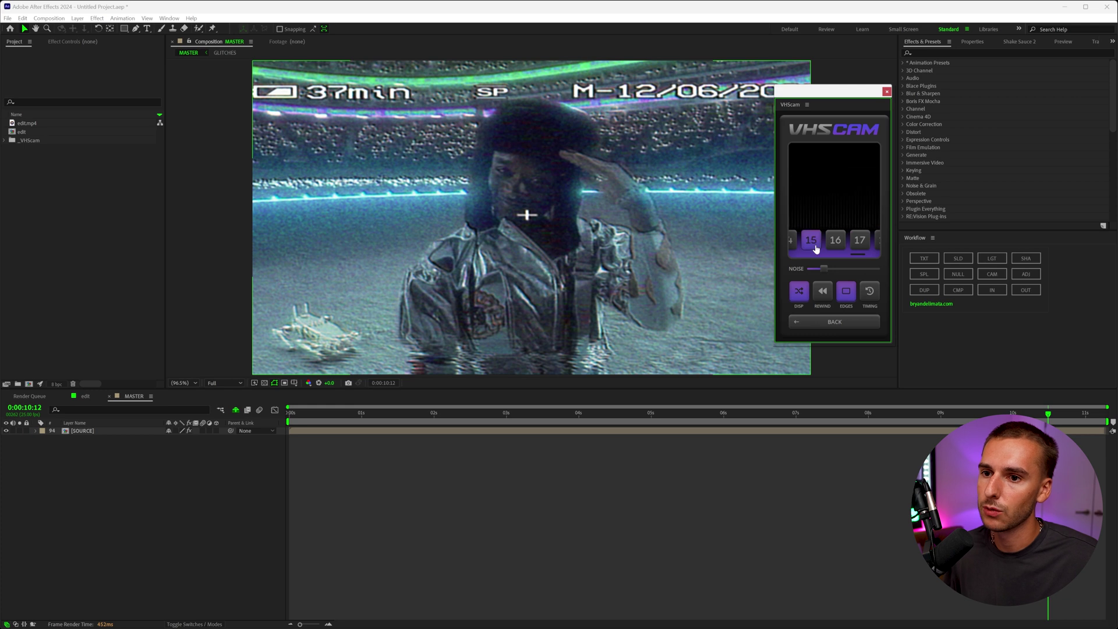
left_click(827, 247)
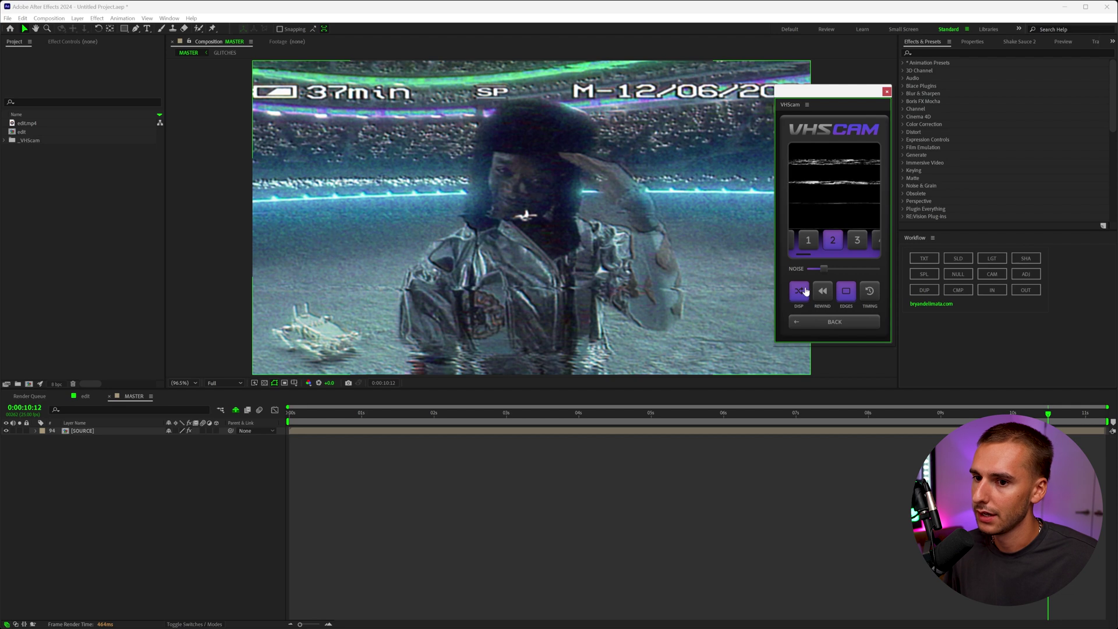
Step: Raise the glitch noise and cycle the style through luma and off back to displacement
mouse_move(824, 270)
left_mouse_down()
mouse_move(877, 269)
mouse_move(795, 274)
mouse_move(818, 274)
left_mouse_up()
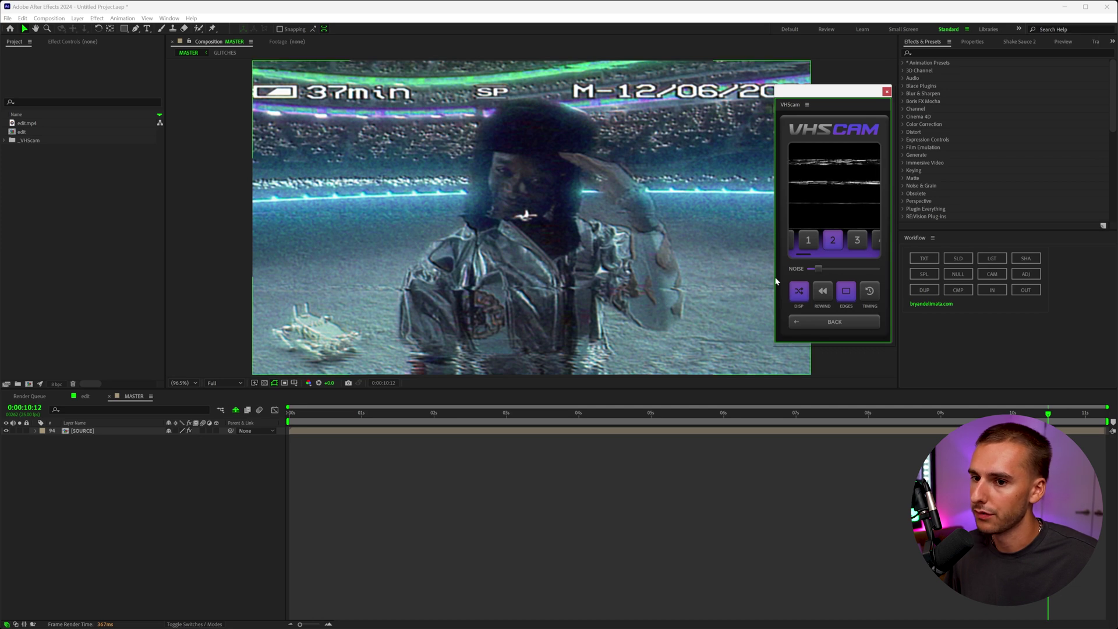
left_click(799, 291)
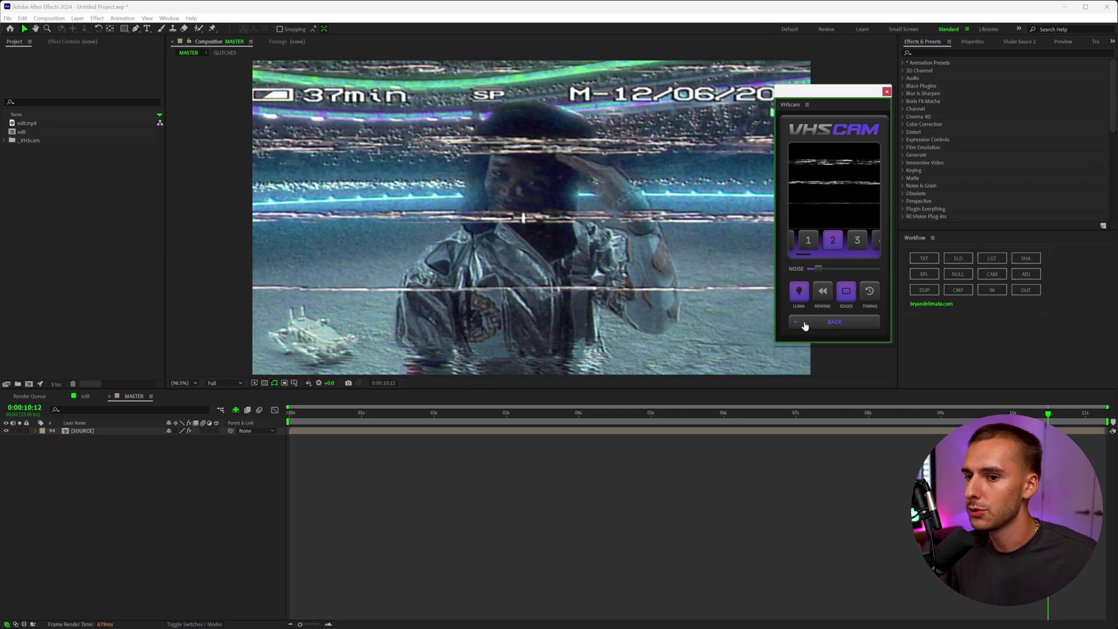
left_click(802, 297)
left_click(802, 297)
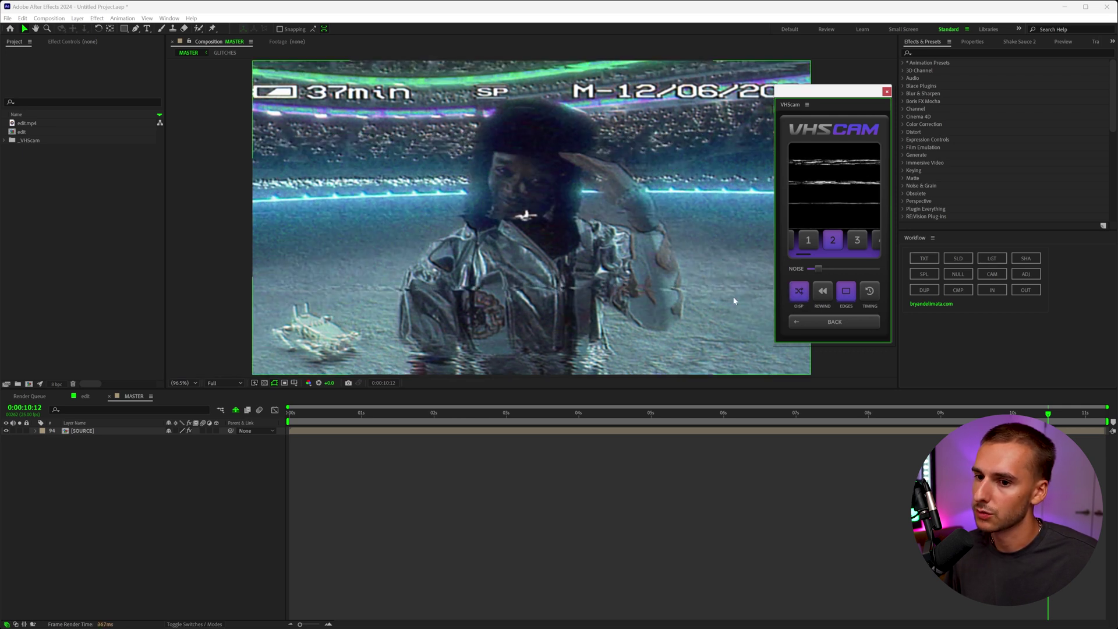
Step: Preview rewind, edge and timing glitches around 0:00:10:14, keeping only edge distortion on
left_click(821, 294)
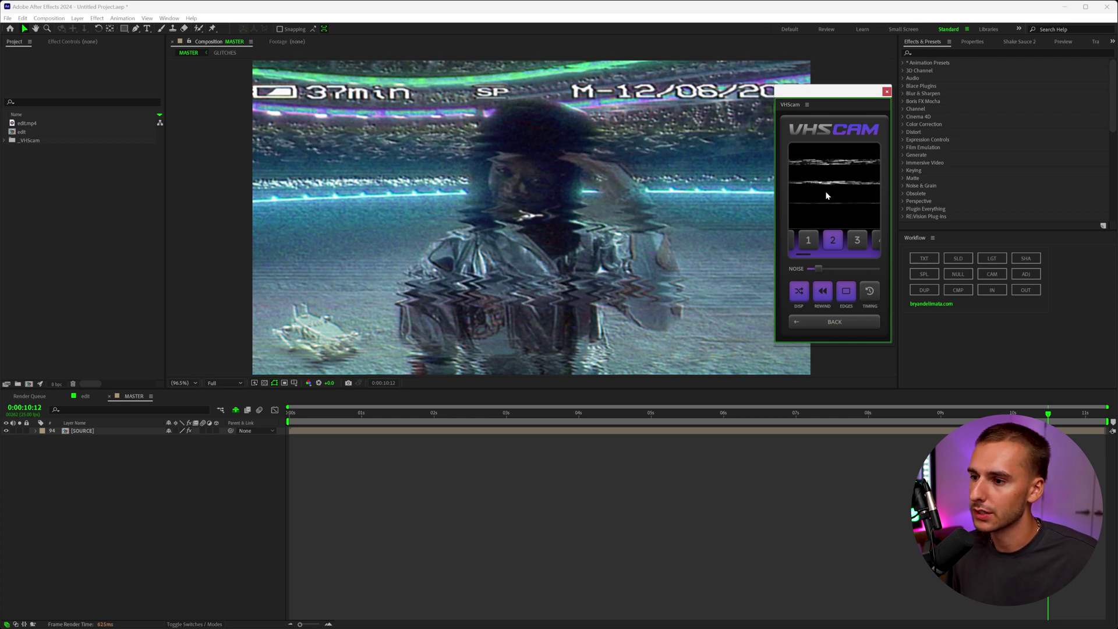
left_click(1054, 418)
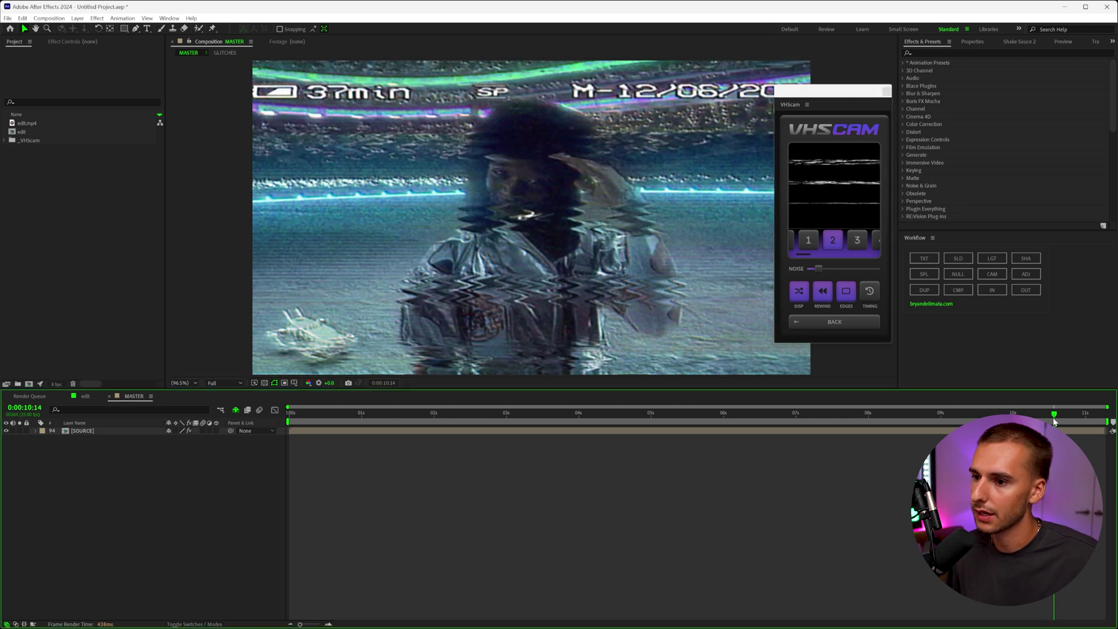
left_click(828, 295)
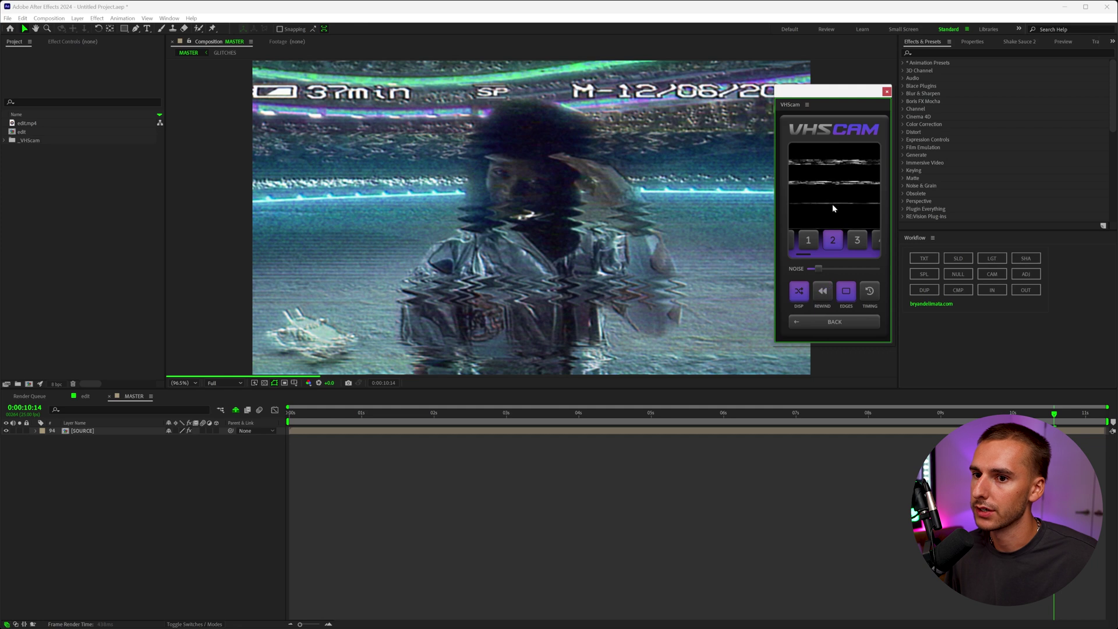
left_click(848, 293)
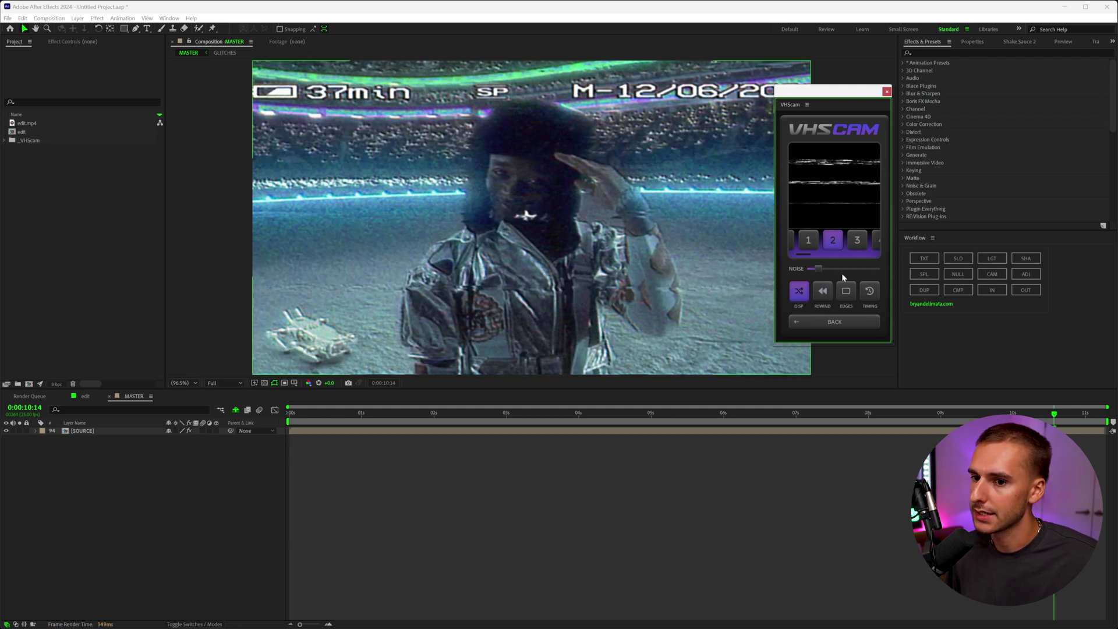
left_click(846, 291)
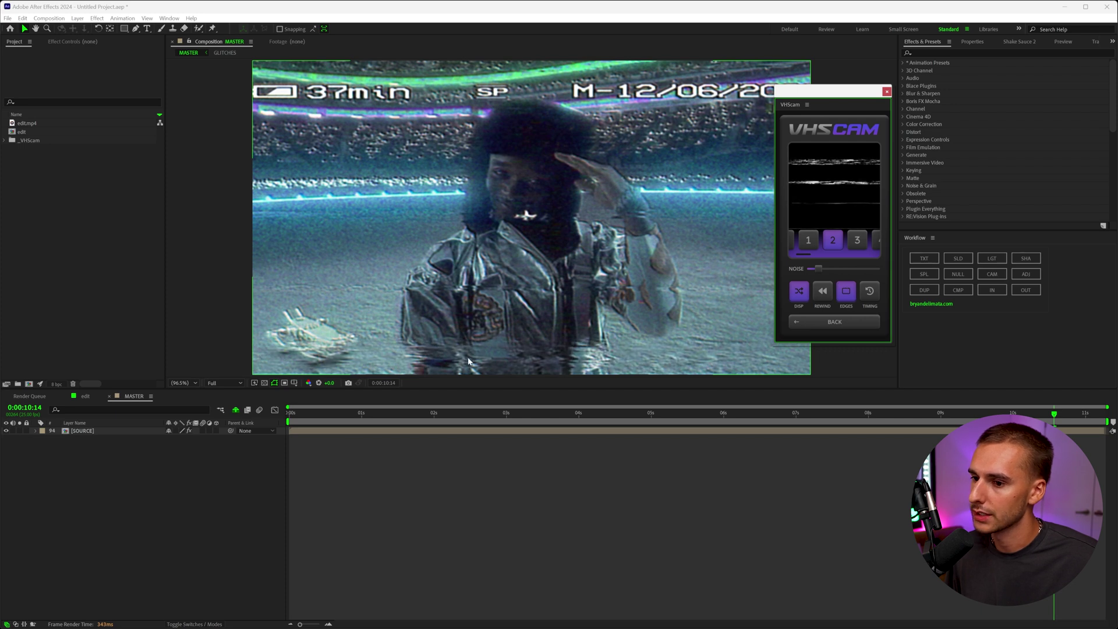
left_click(874, 296)
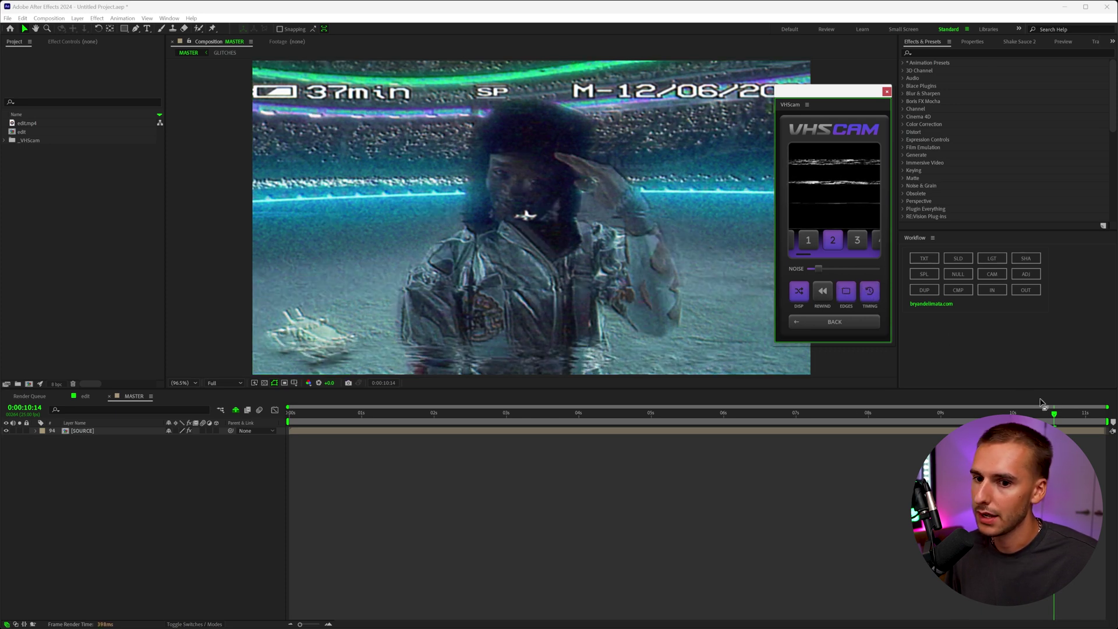
left_click(1066, 414)
left_click_drag(1066, 414, 1031, 414)
left_click(1054, 414)
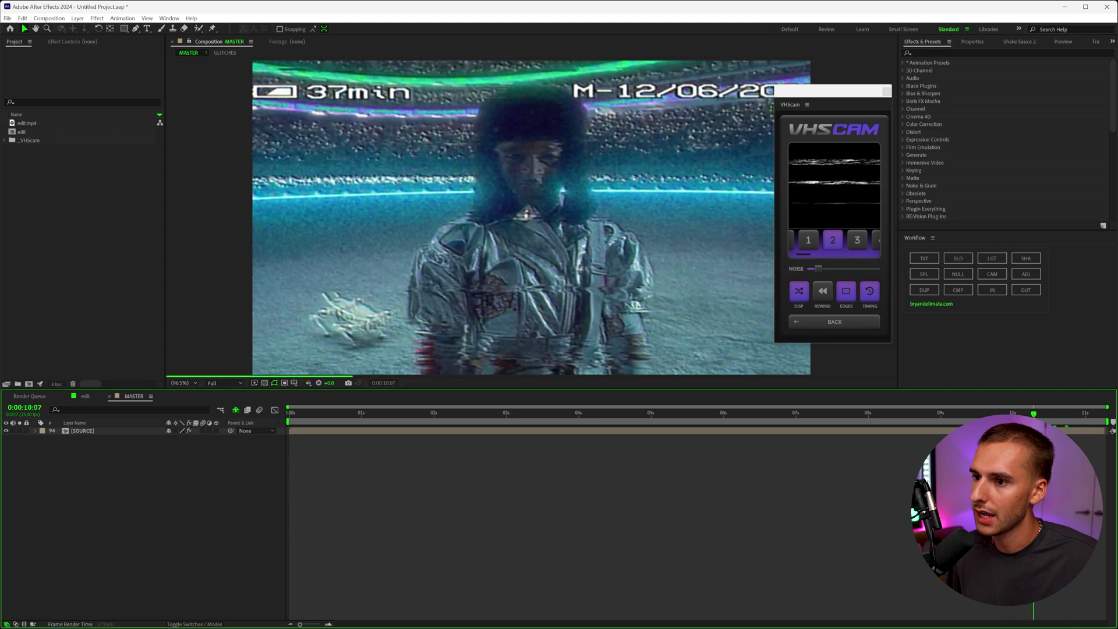
left_click(870, 292)
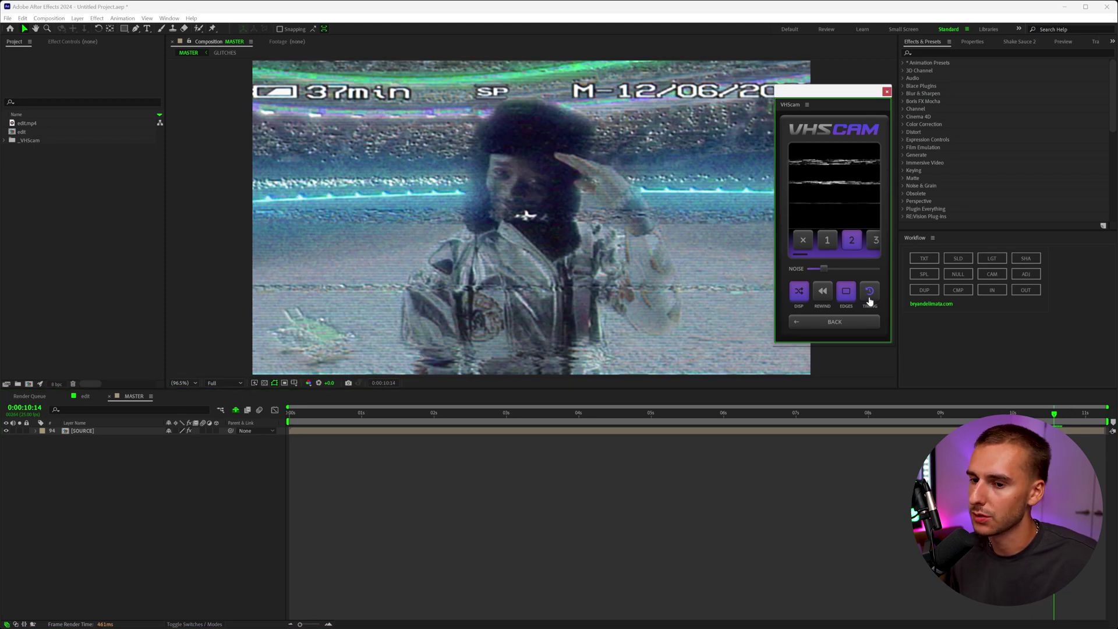
Step: Go from the glitch page back to the main page and into overlay settings
left_click(799, 324)
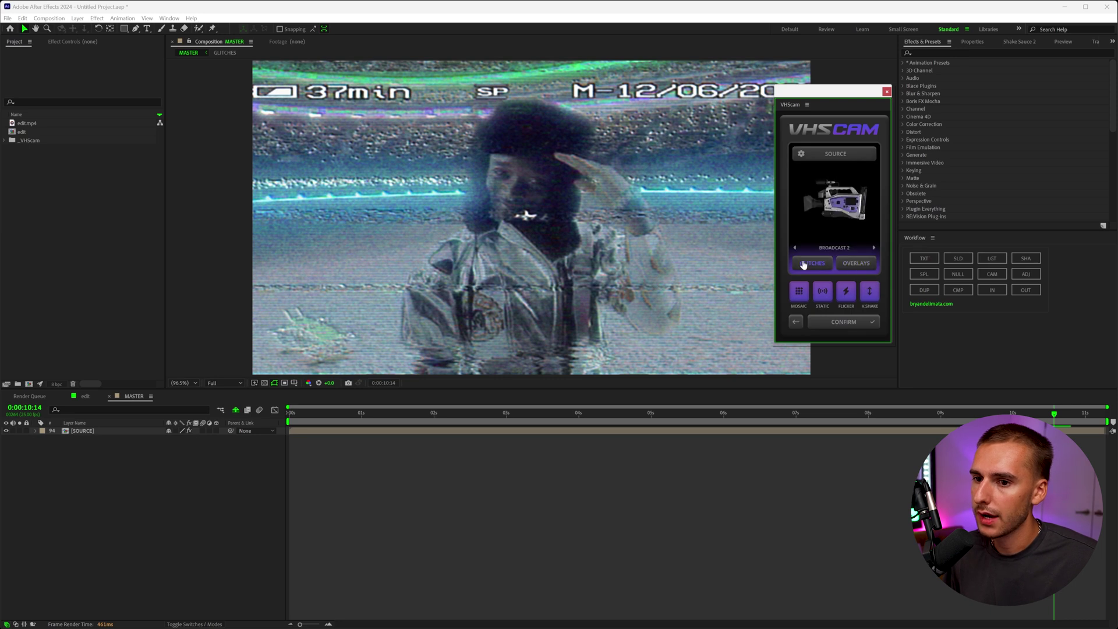
left_click(819, 265)
left_click(831, 321)
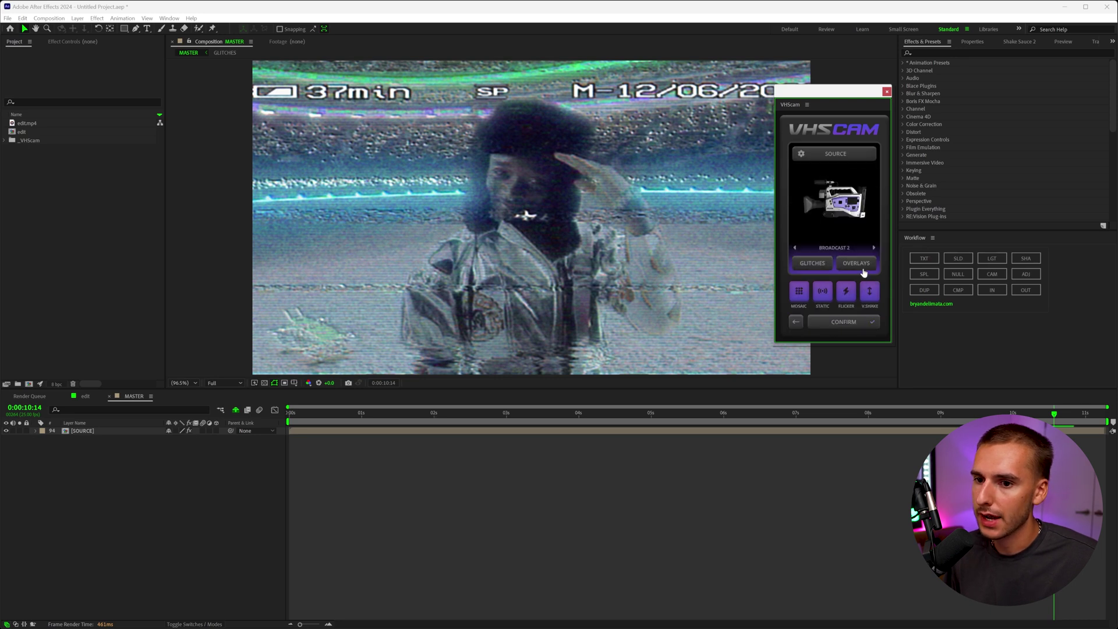
left_click(857, 269)
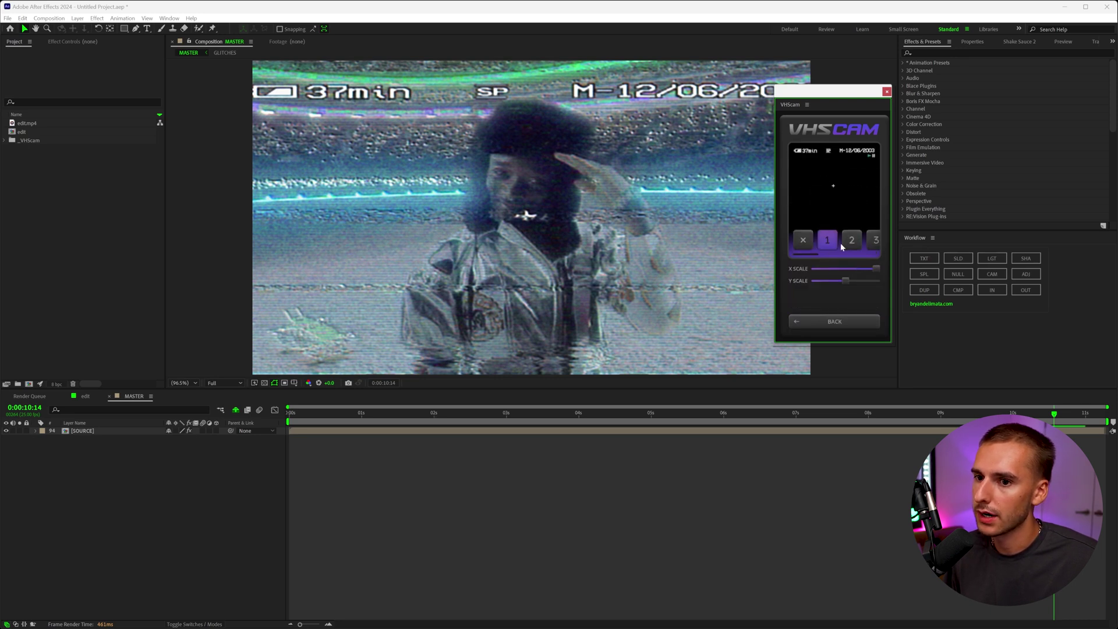
left_click_drag(833, 91, 873, 95)
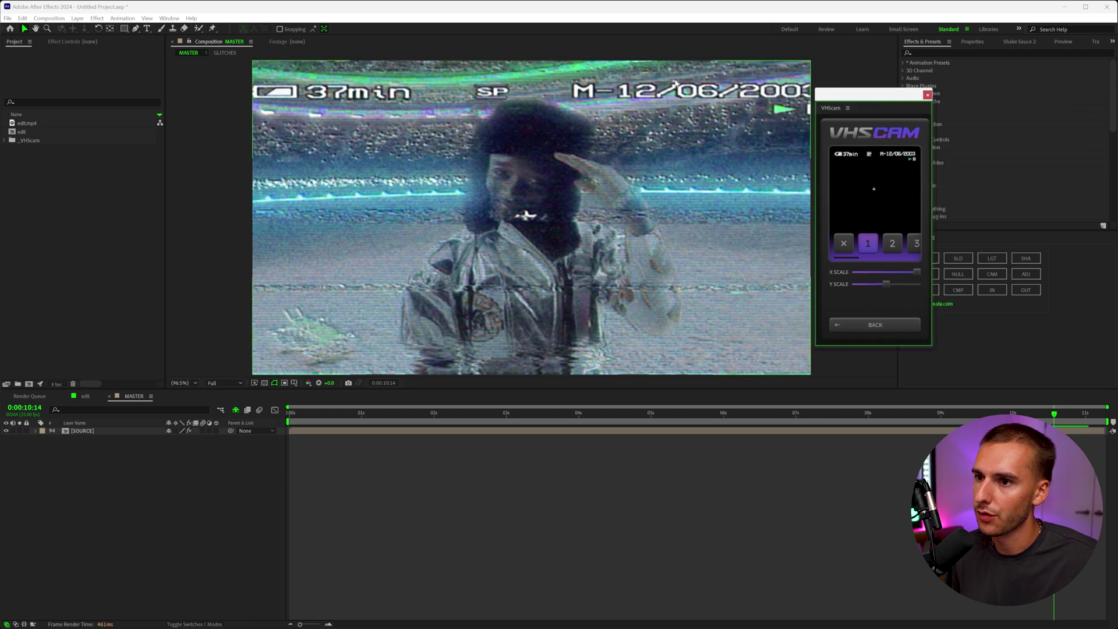
Step: Try overlays 2, 3, 4, 9 and 10, settling on overlay 8 with REC and 59min
left_click(891, 244)
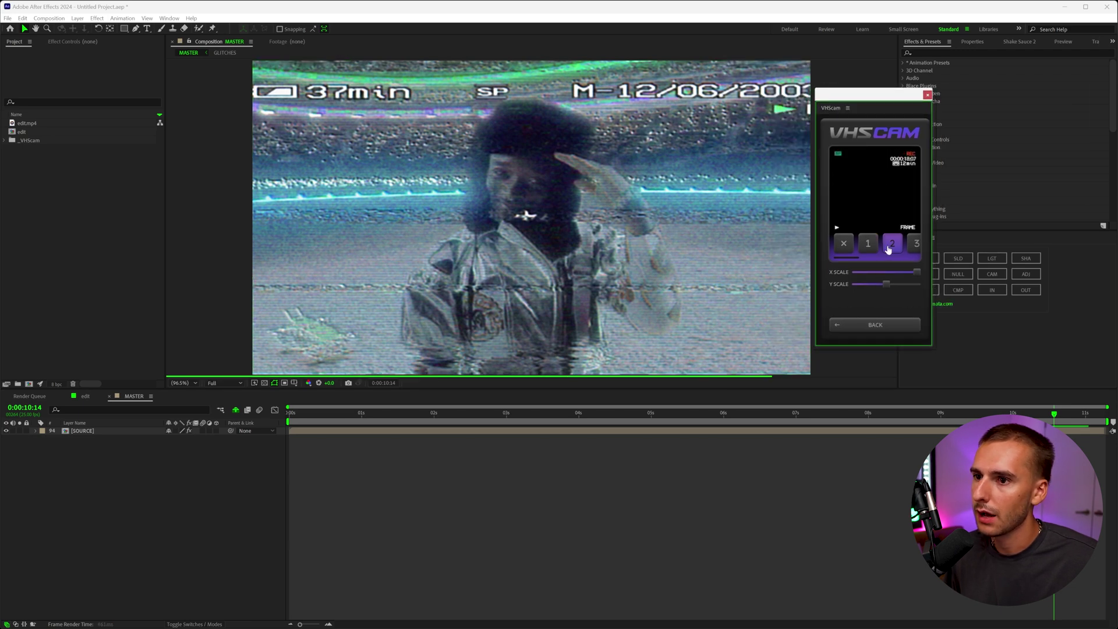
scroll(888, 249, "down", 2)
left_click(850, 244)
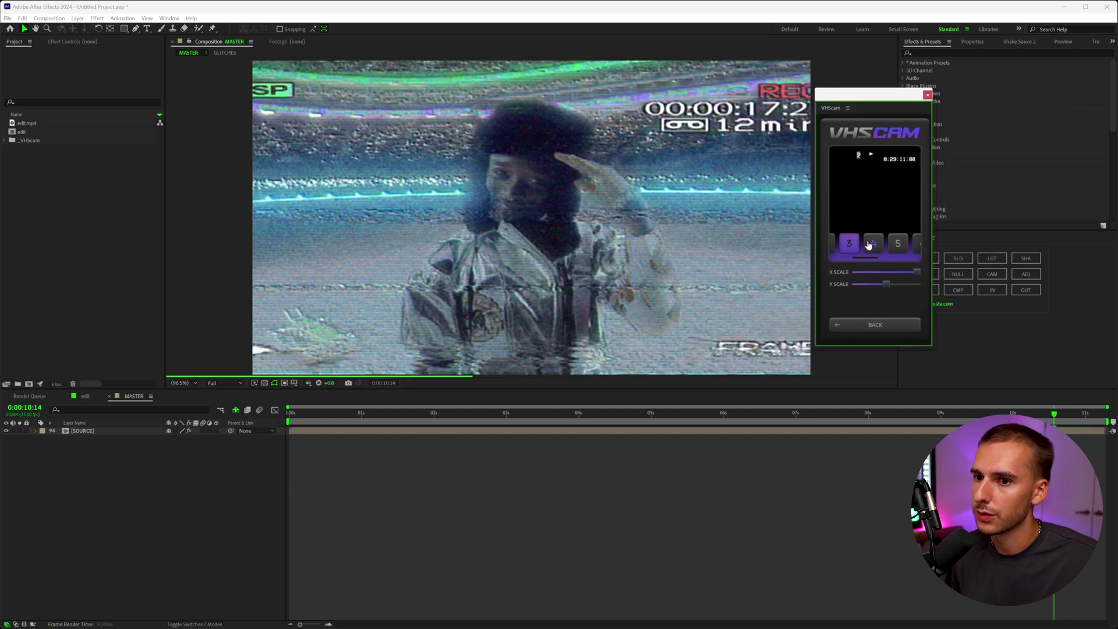
left_click(875, 244)
scroll(894, 245, "down", 2)
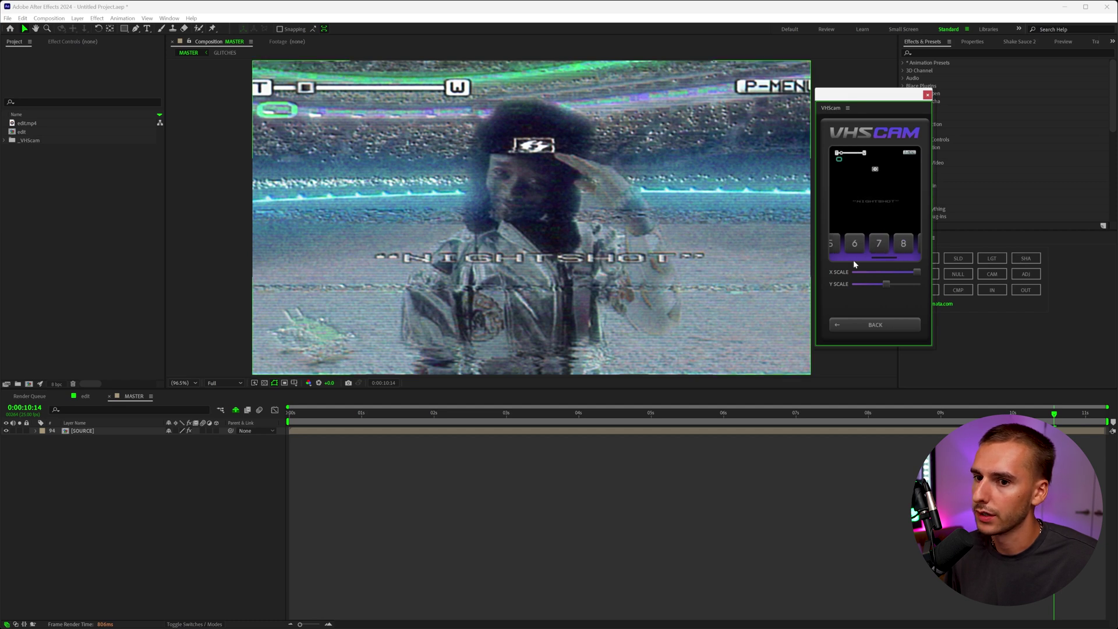
left_click(905, 245)
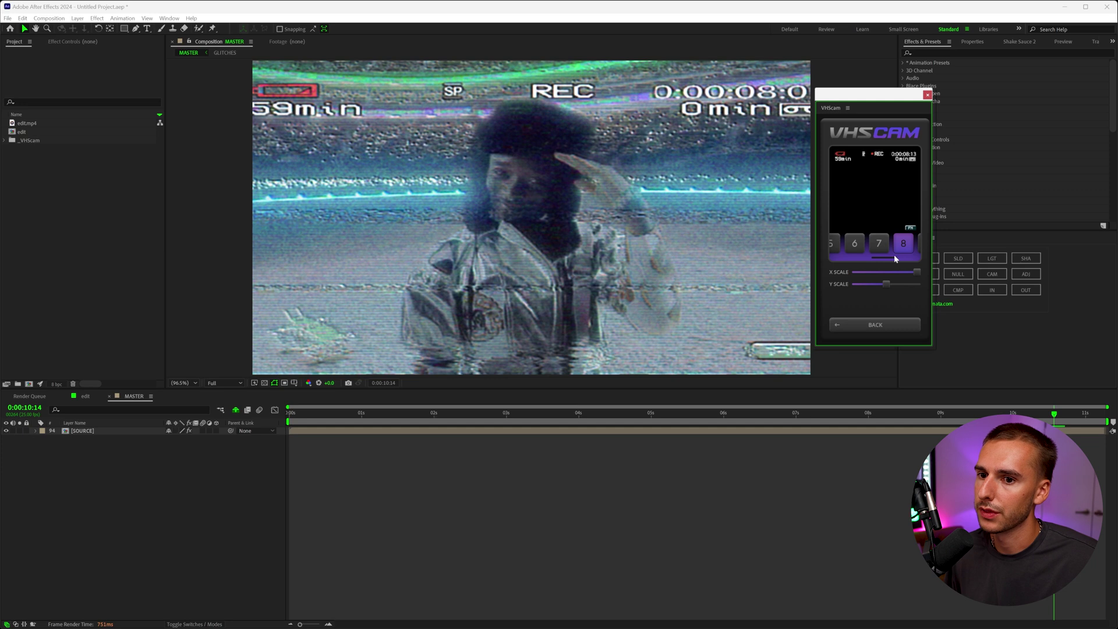
left_click(860, 246)
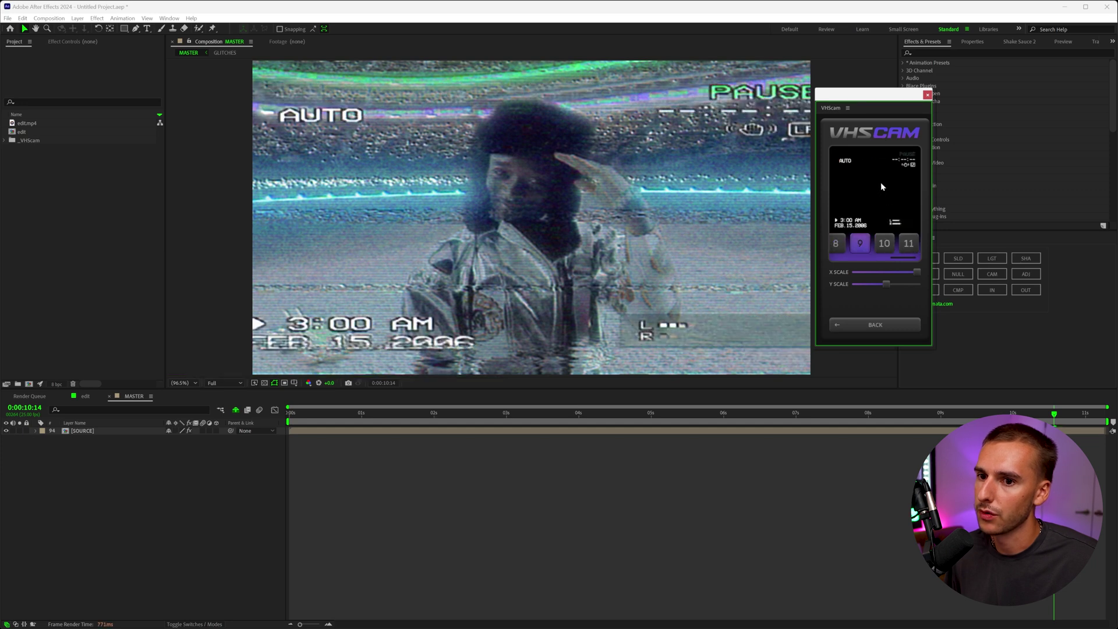
left_click(889, 246)
left_click(908, 247)
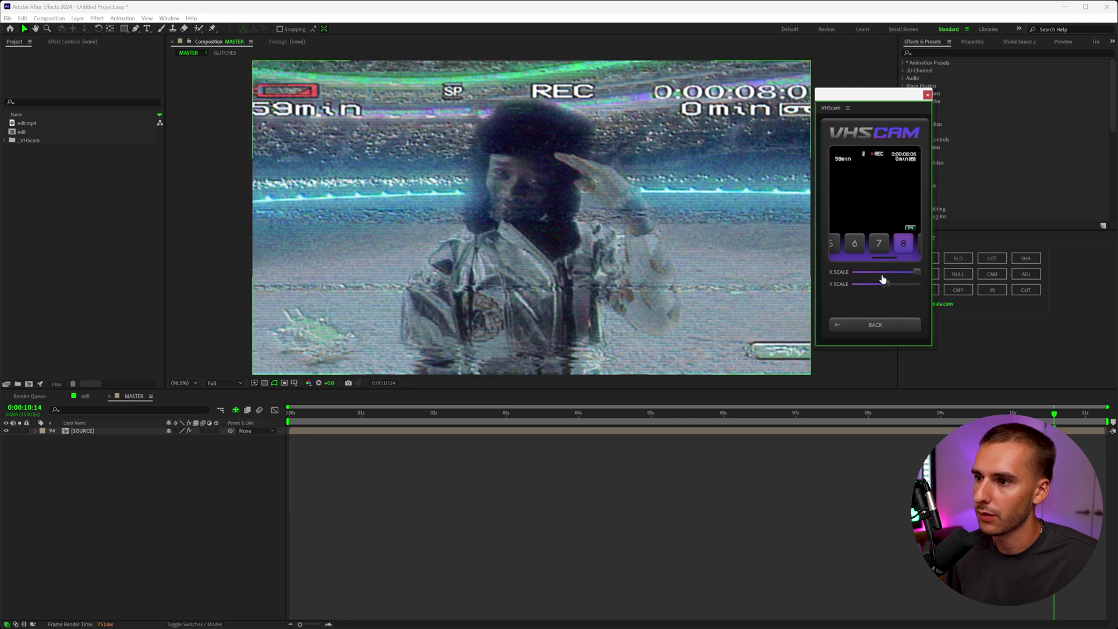
Step: Adjust overlay 8's X and Y scale so it sits inside the frame
left_click_drag(877, 279, 918, 272)
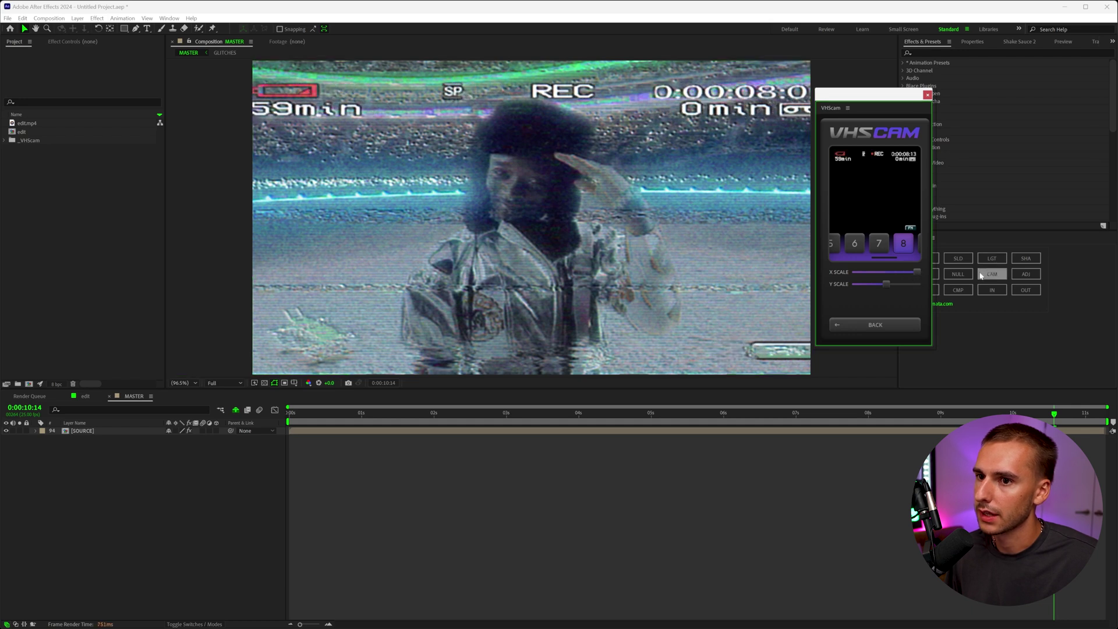
left_click(886, 286)
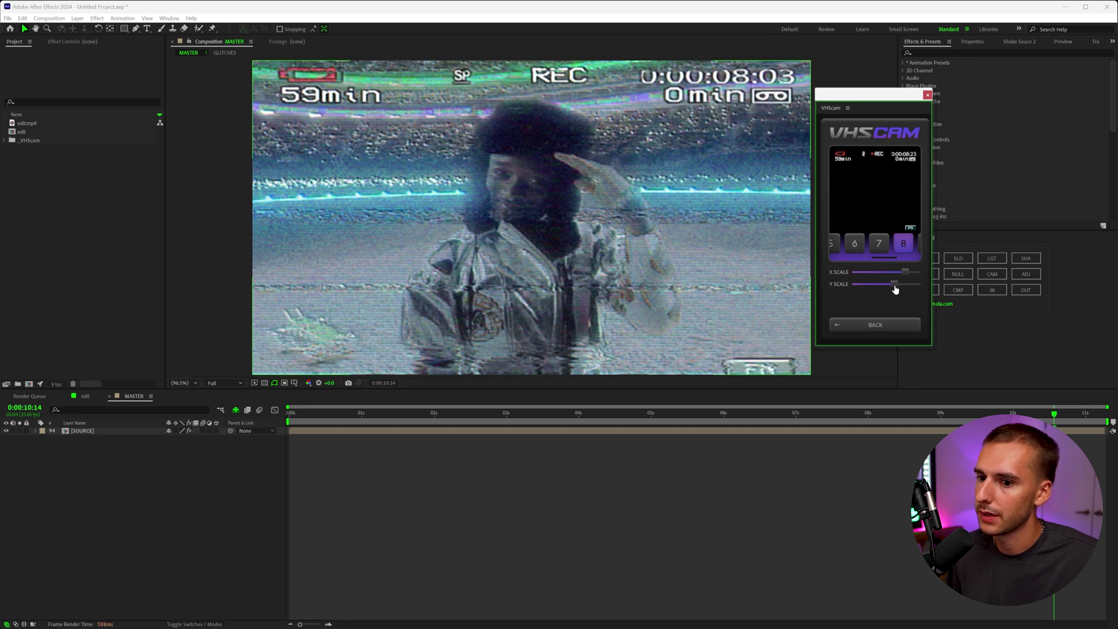
left_click_drag(895, 289, 891, 290)
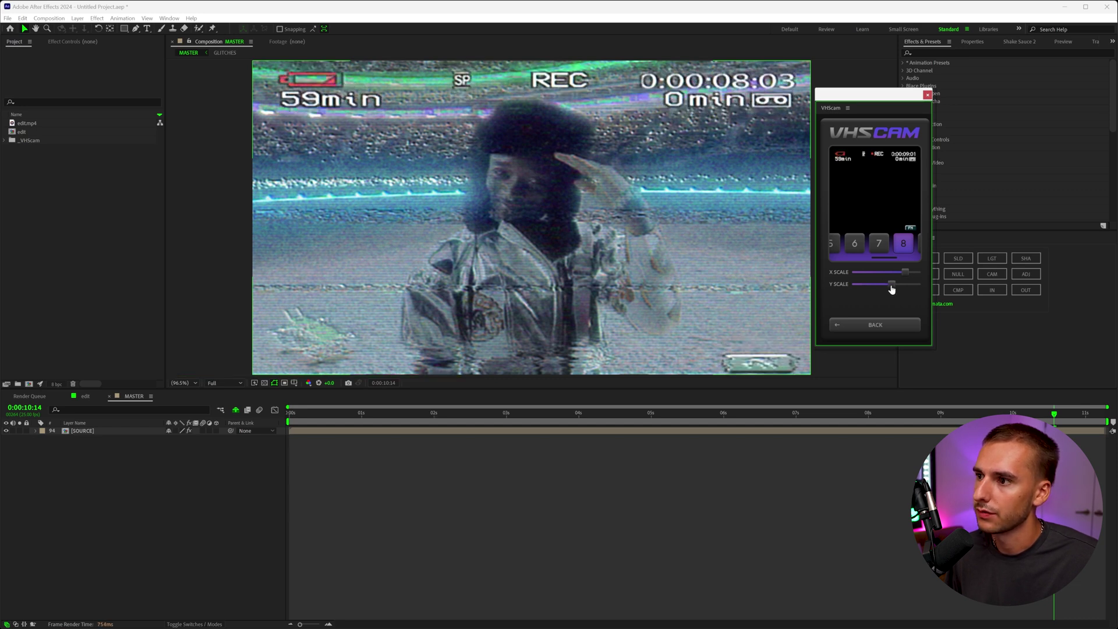
left_click(856, 324)
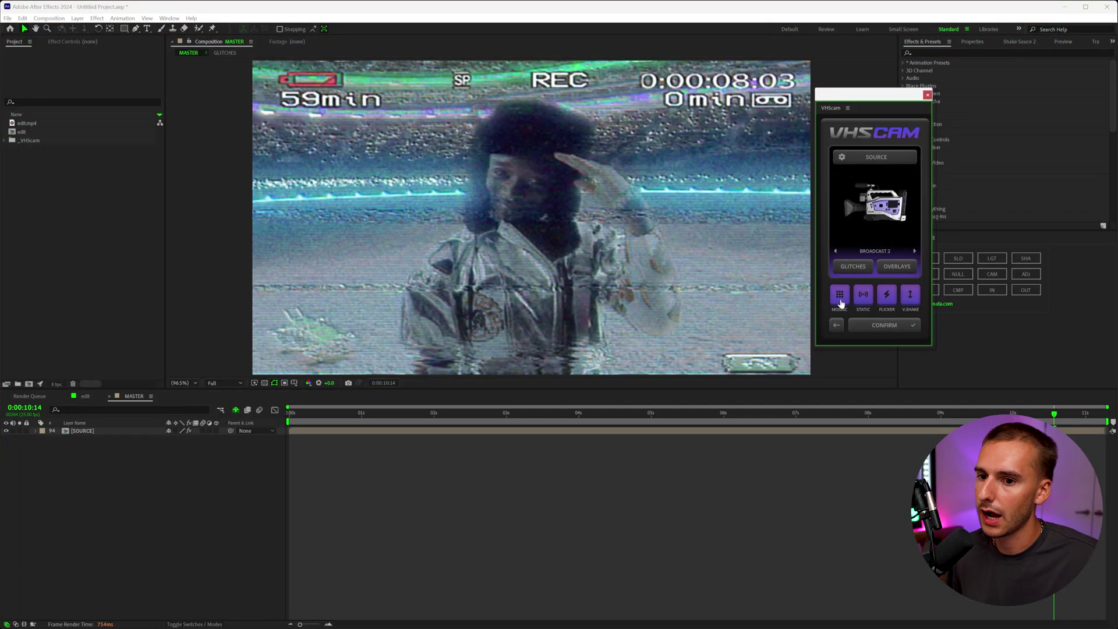
left_click(840, 296)
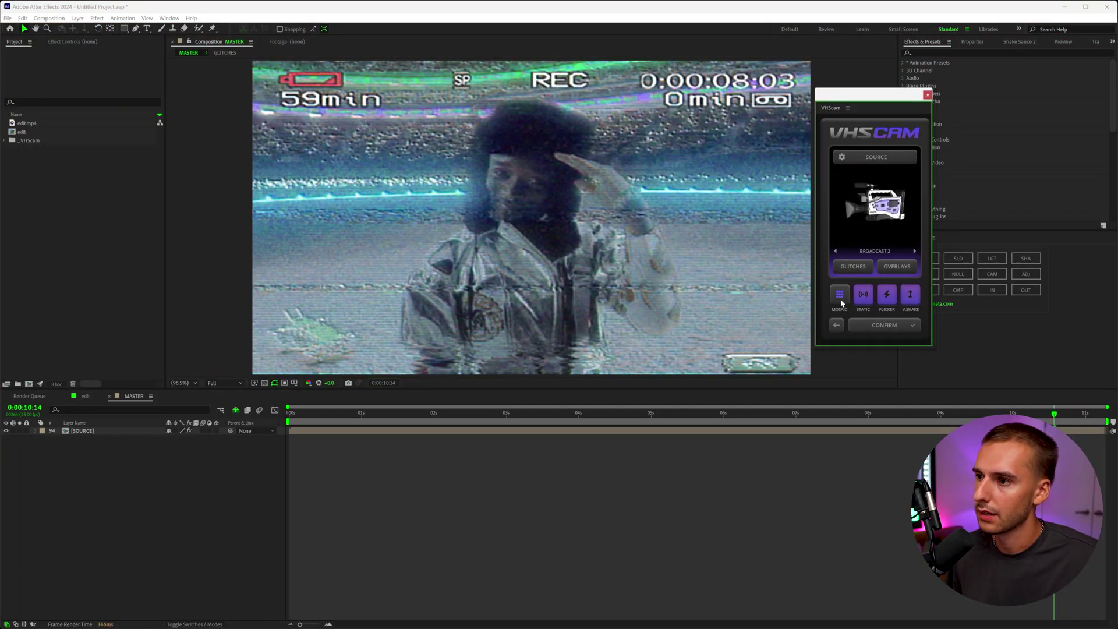
left_click(865, 299)
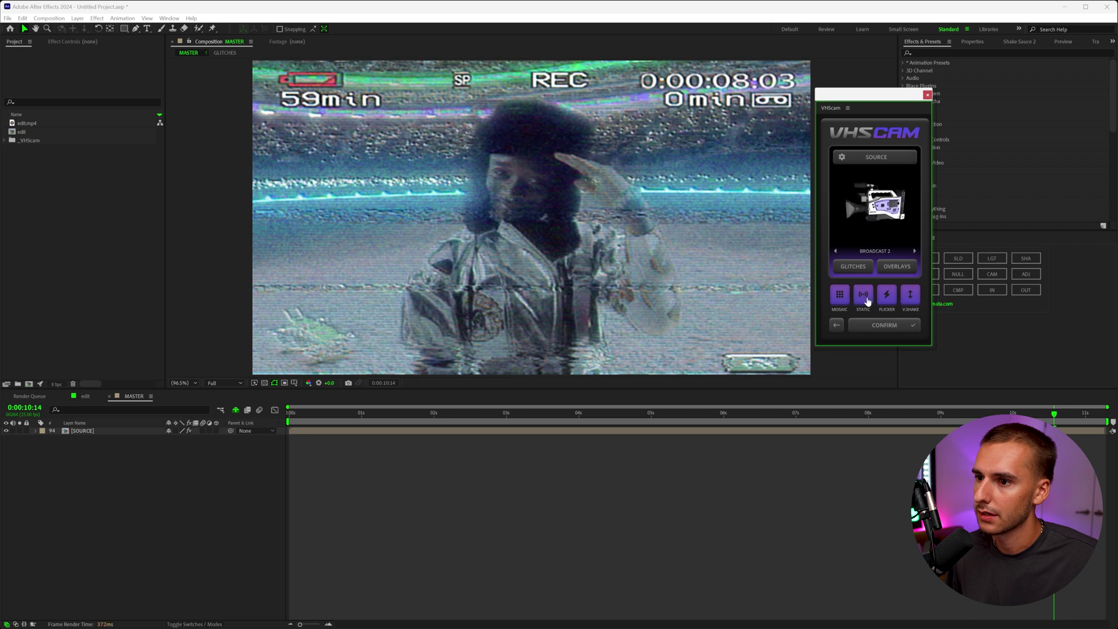
left_click(888, 298)
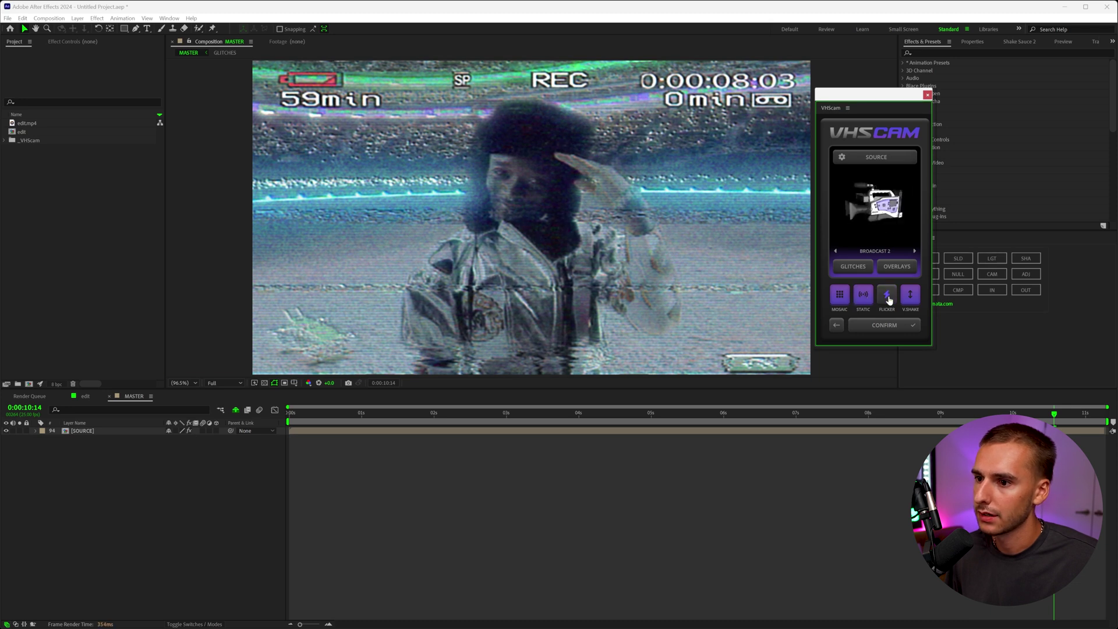
left_click(912, 297)
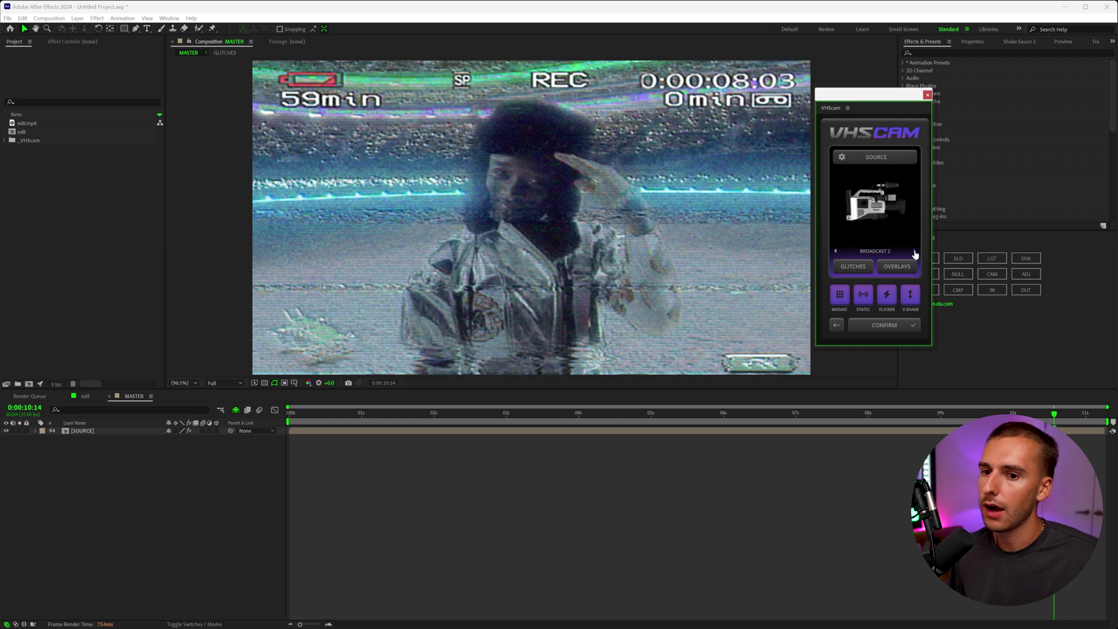
left_click(915, 253)
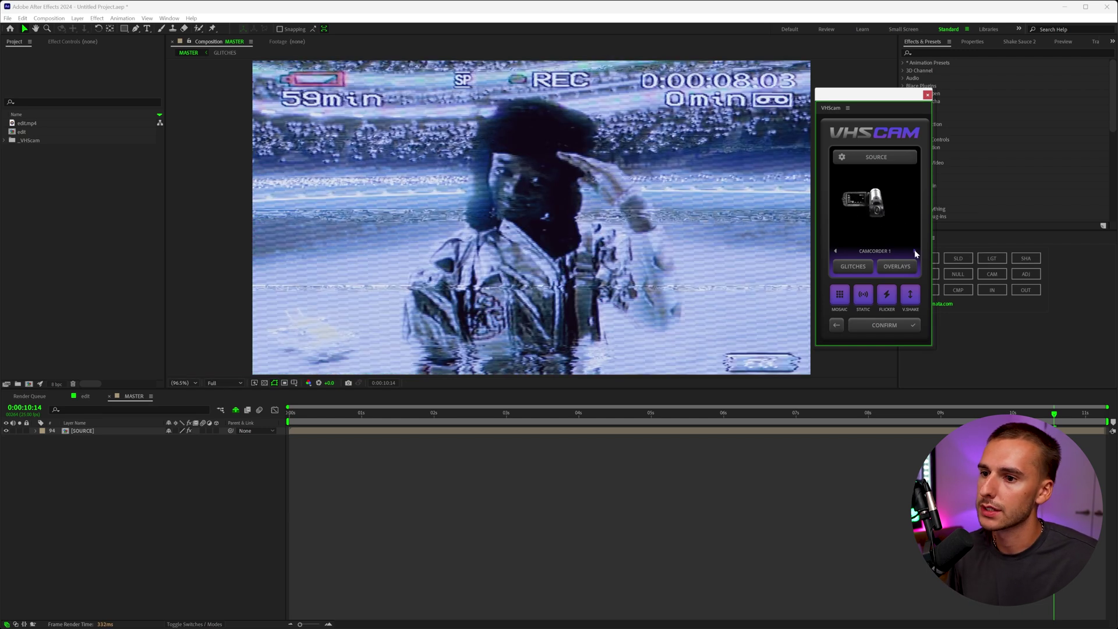
left_click(915, 252)
left_click(914, 253)
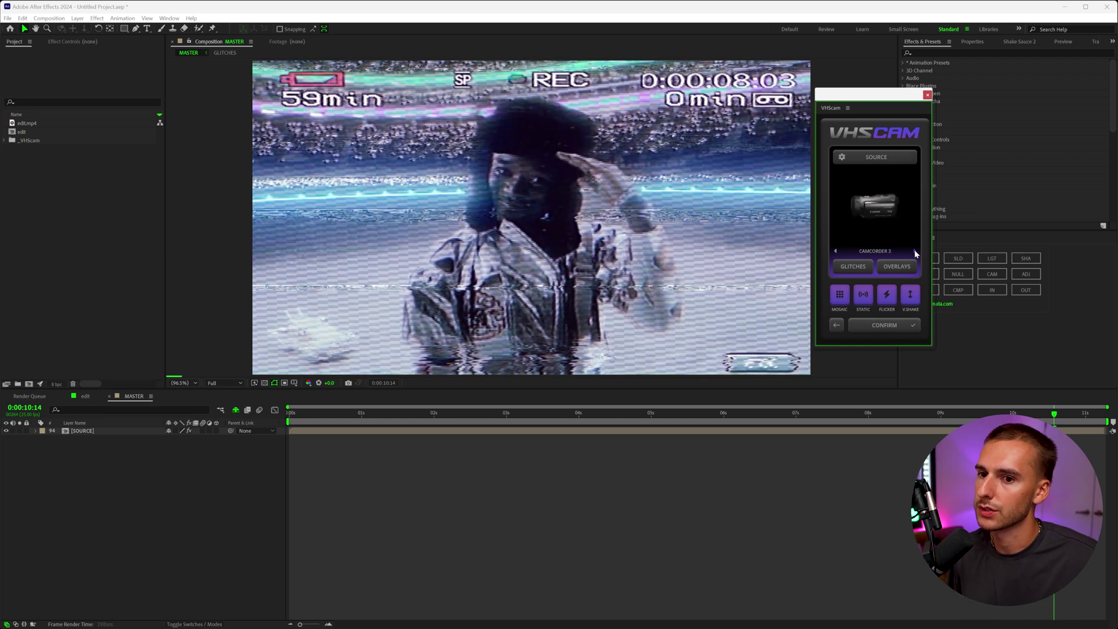
left_click(914, 252)
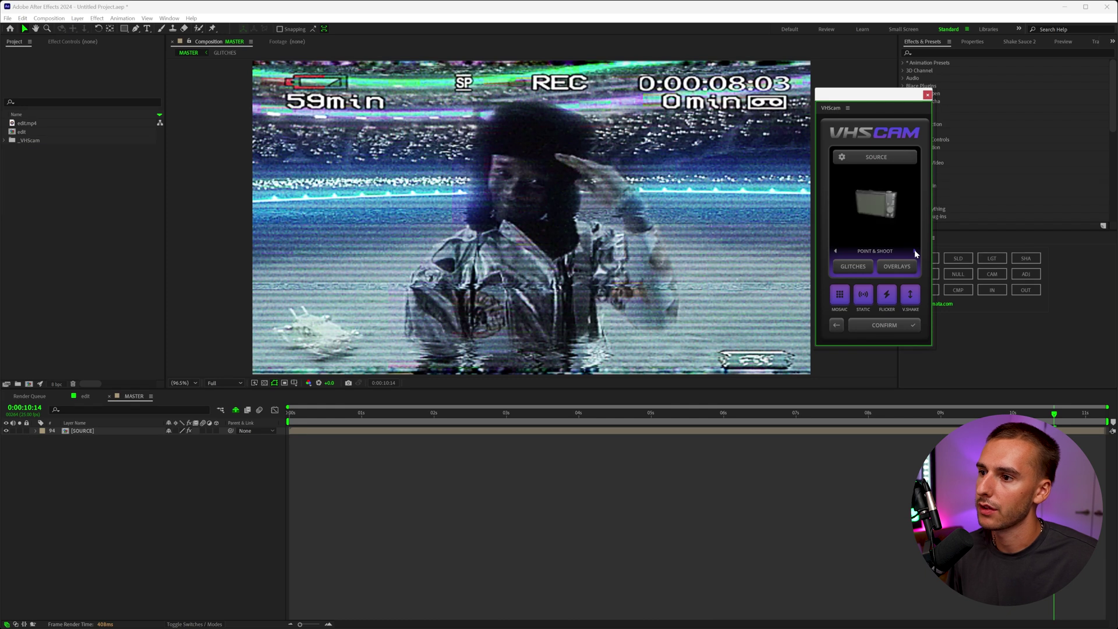
left_click(915, 252)
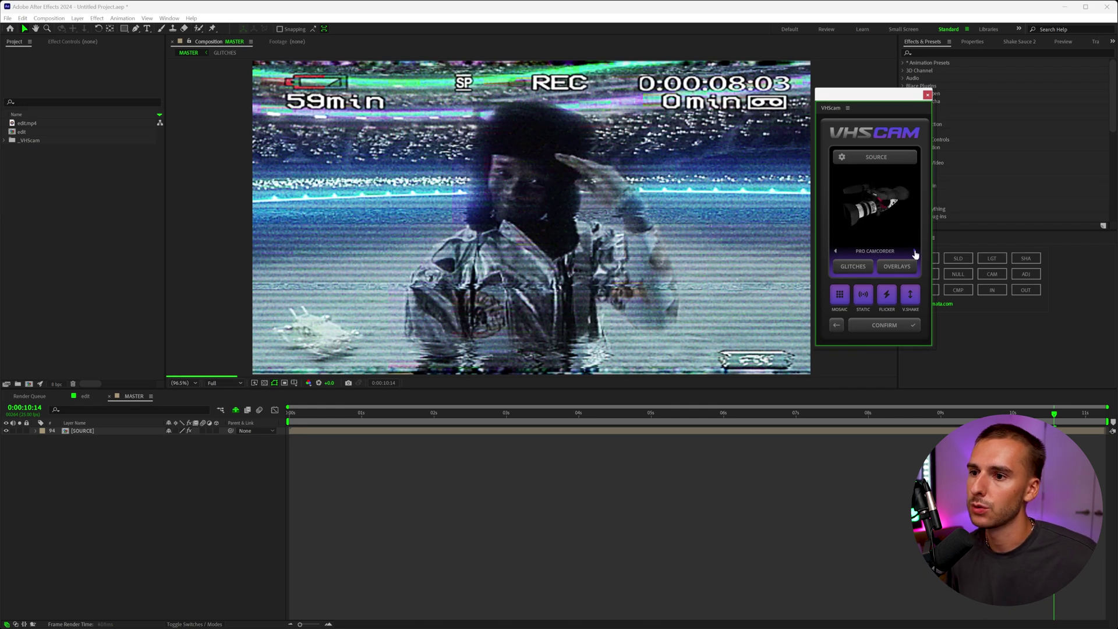
left_click(914, 253)
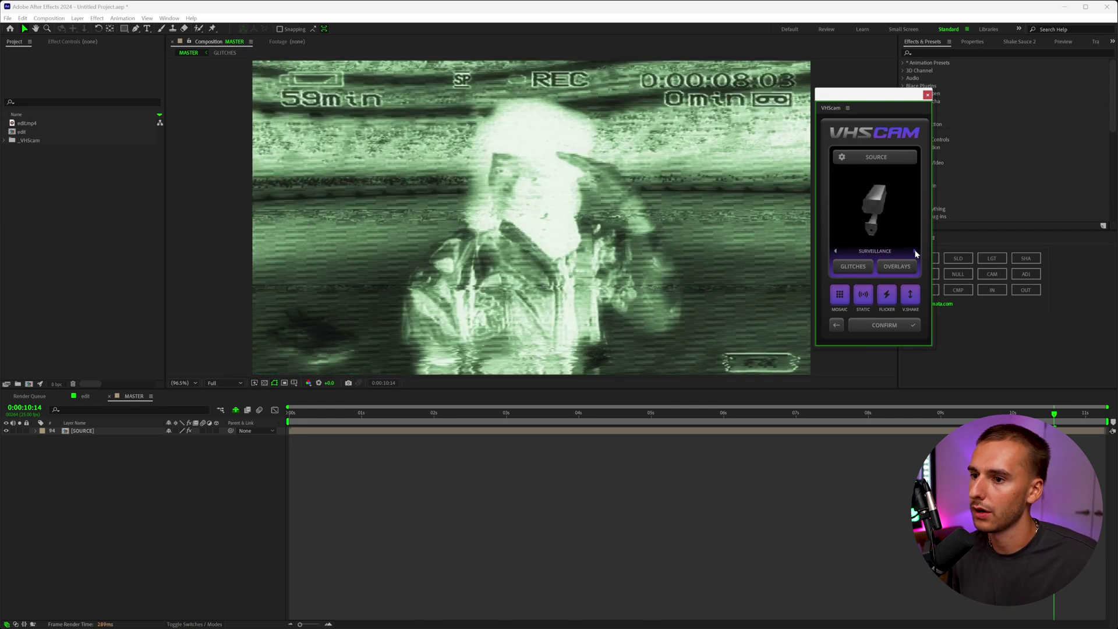
left_click(914, 252)
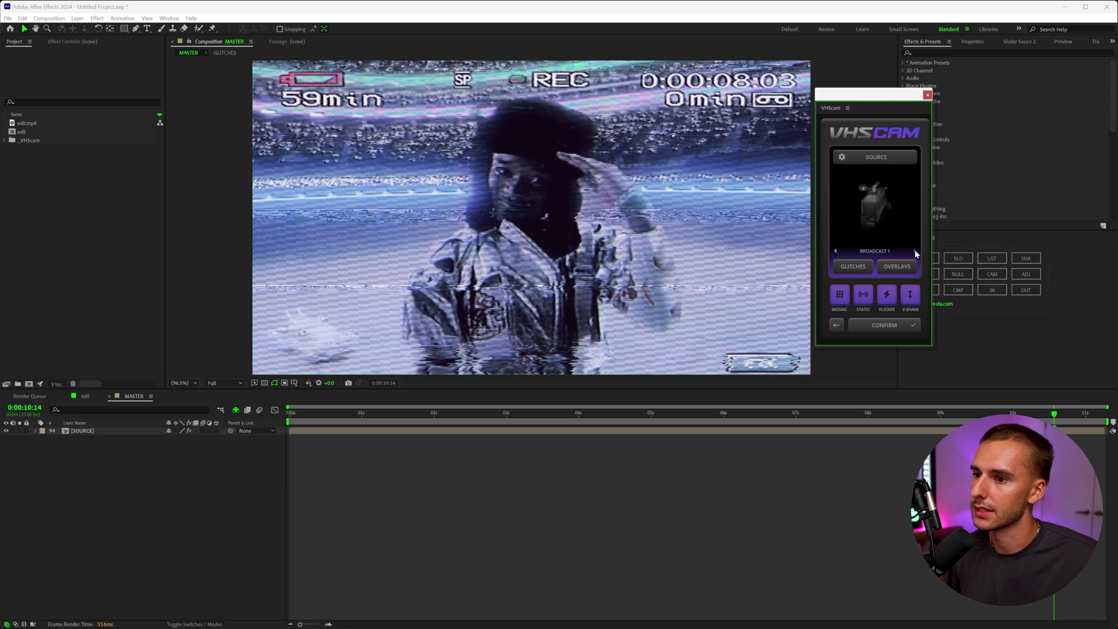
left_click(915, 251)
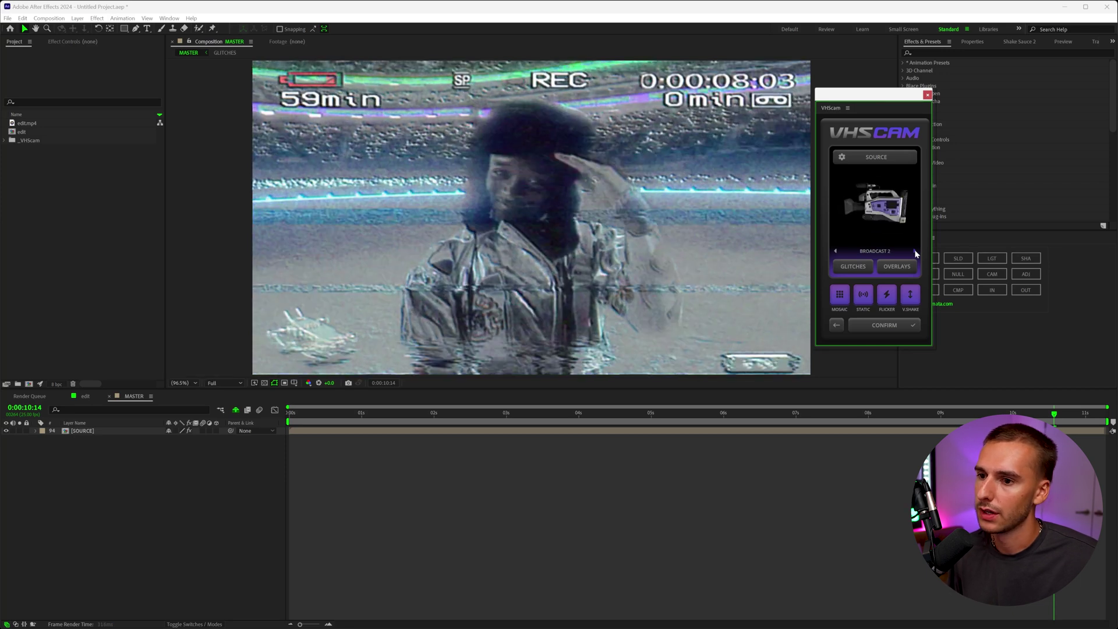
Step: Raise the VHScam source noise scale to about 1500, then return to the camera preset page
left_click(874, 159)
left_click_drag(866, 171, 901, 173)
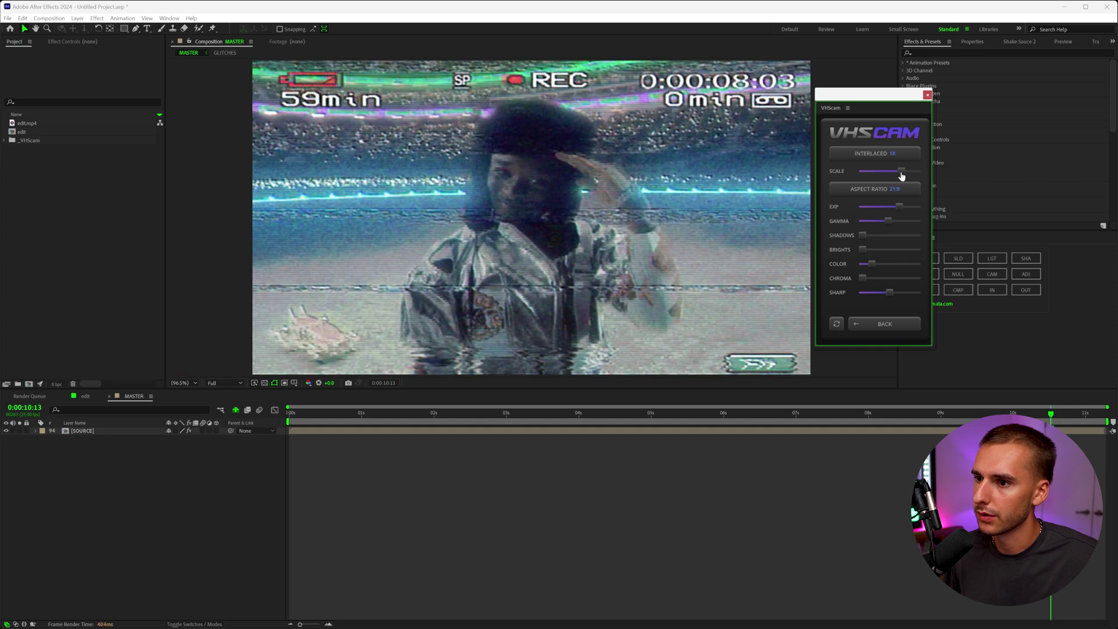
left_click_drag(898, 174, 900, 175)
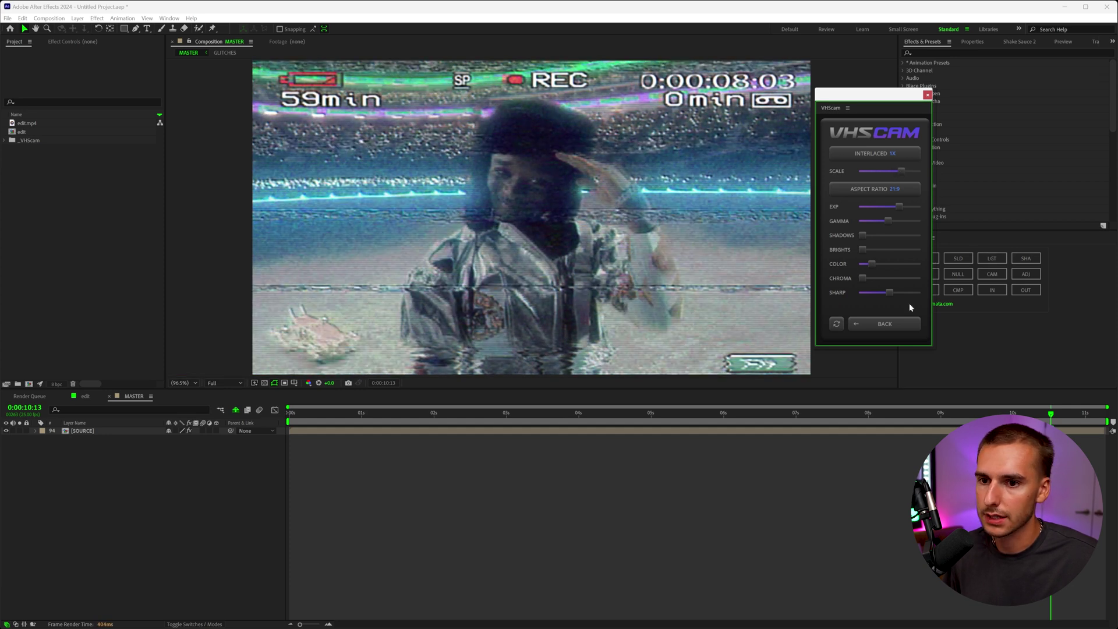
left_click(887, 325)
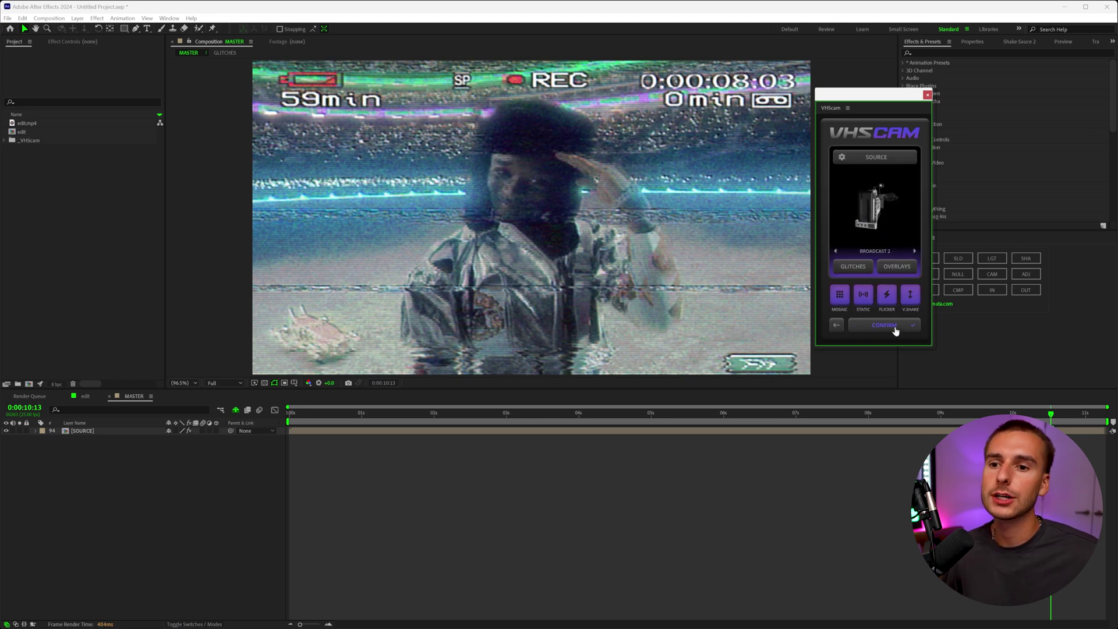
left_click(267, 422)
key("Home")
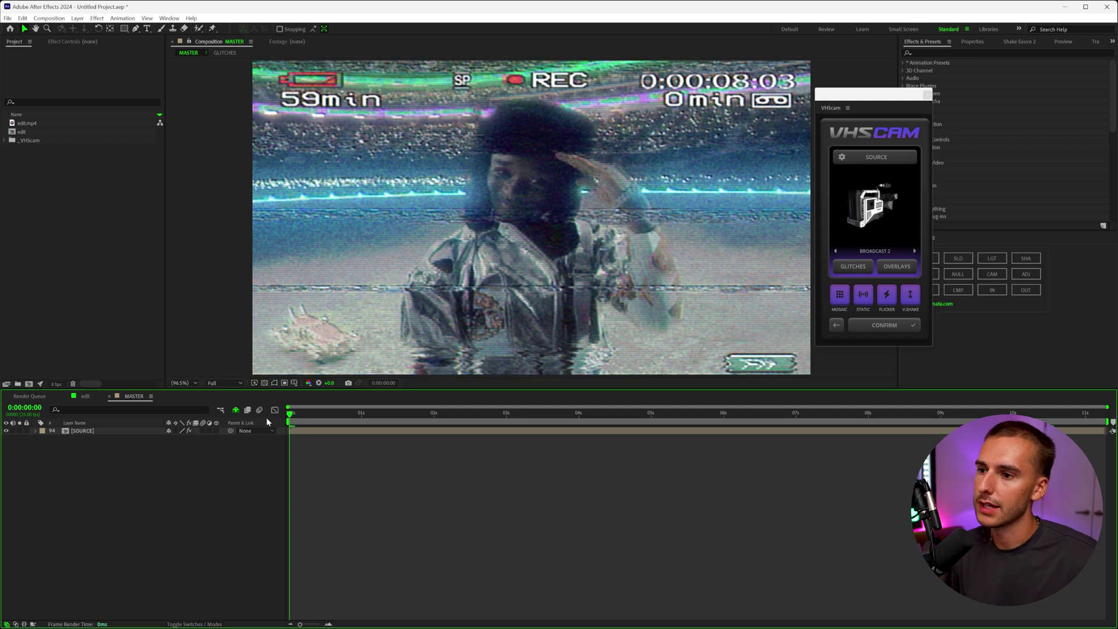
key("space")
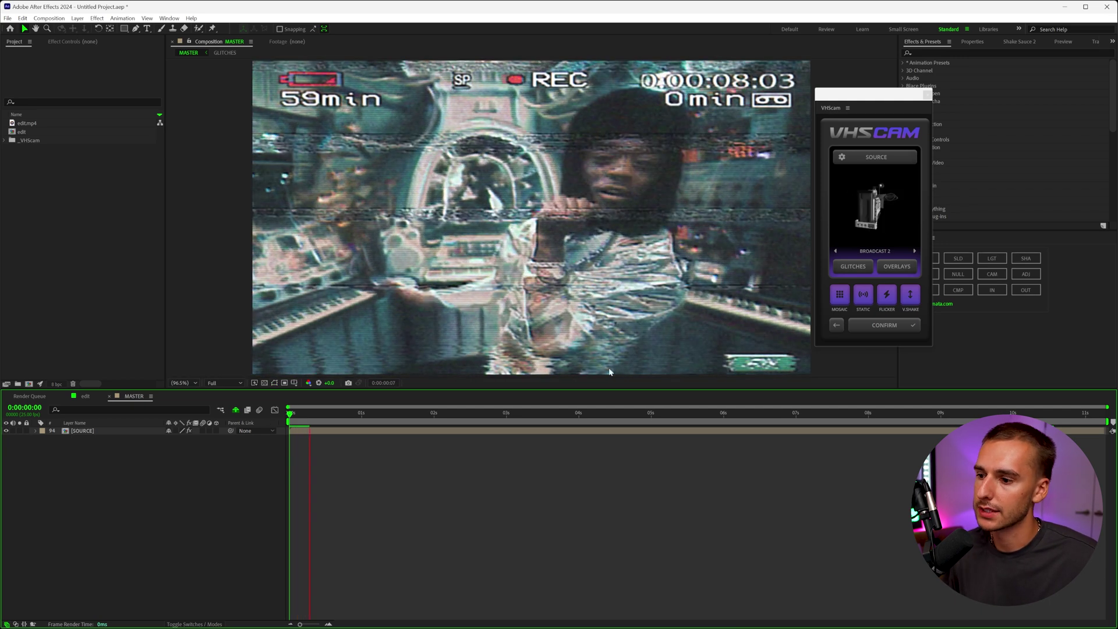
key("space")
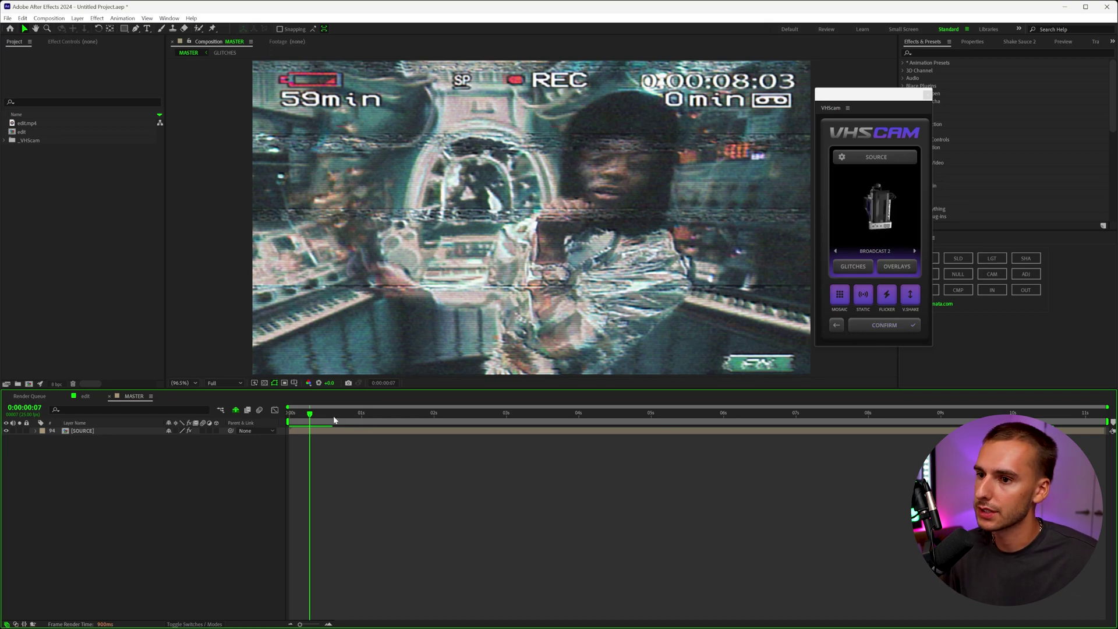
left_click_drag(334, 420, 719, 420)
left_click(785, 417)
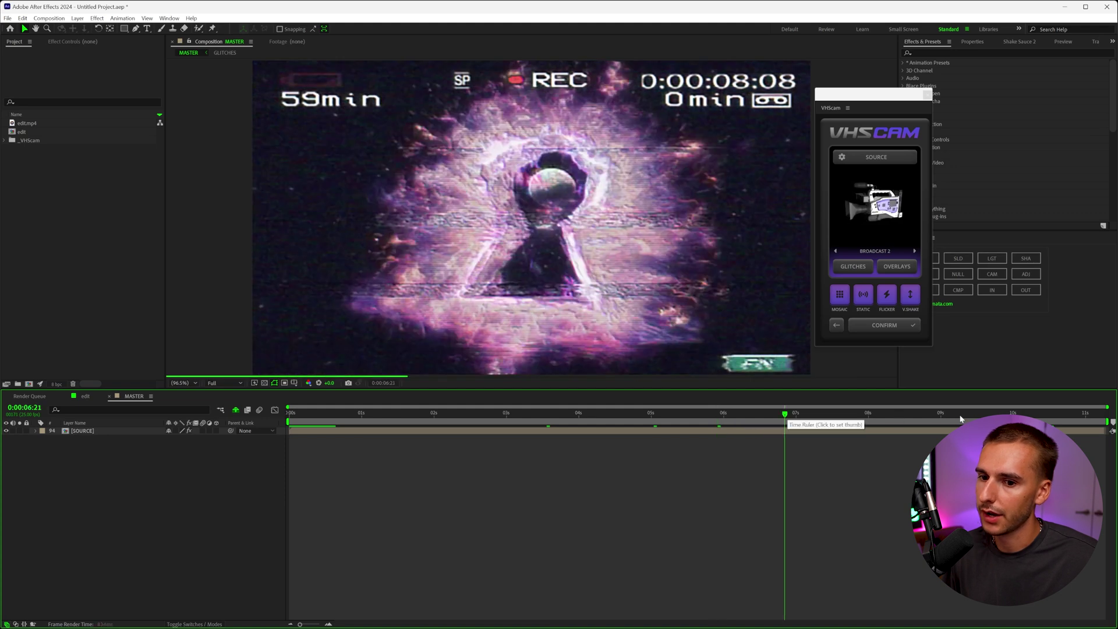
left_click(1004, 417)
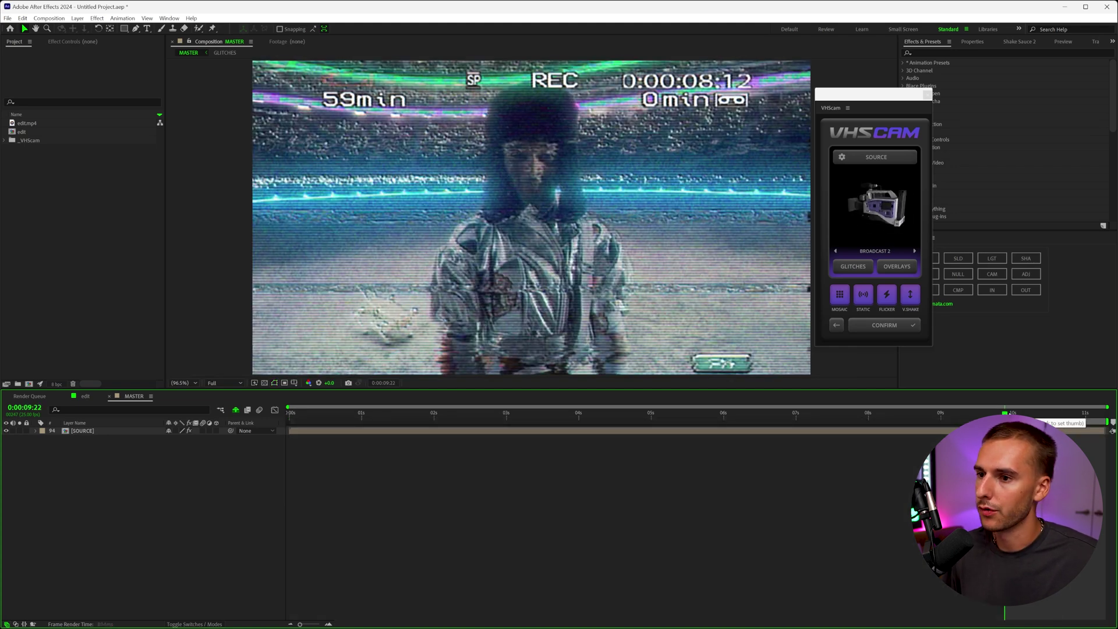
key("space")
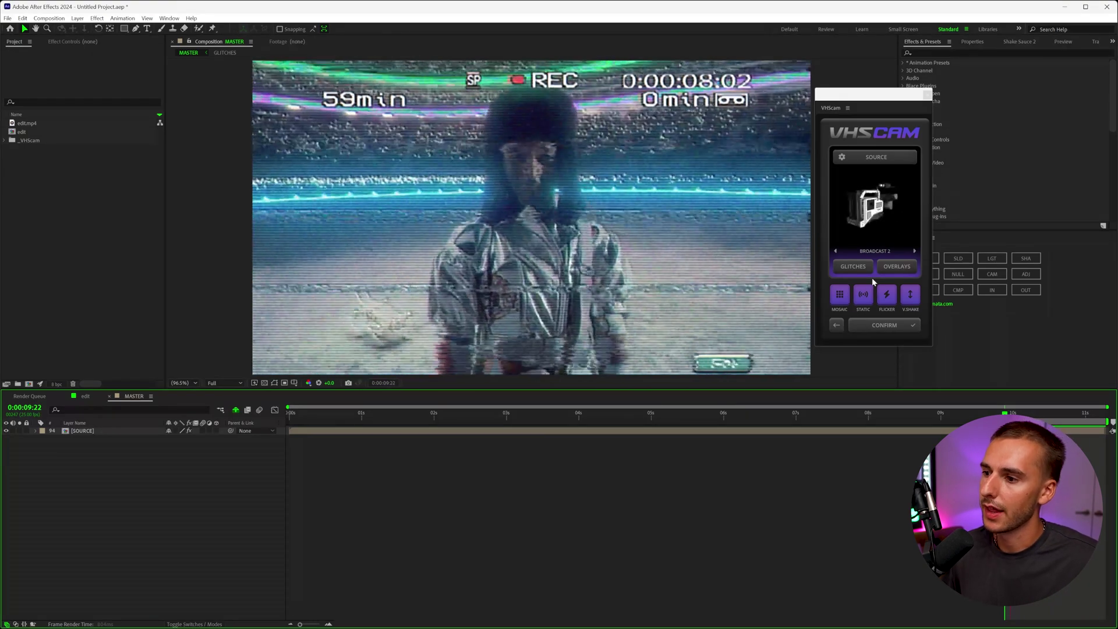
key("space")
Step: At 0:00:10:09, step through the VHScam camera presets toward POINT & SHOOT, reviewing the glitch options
left_click(1037, 416)
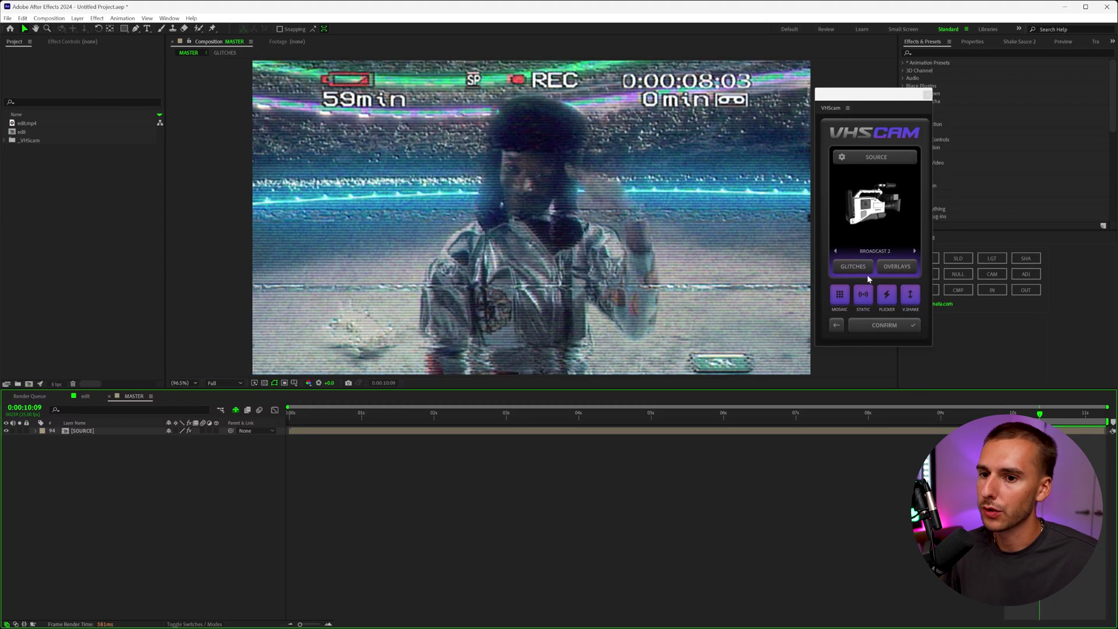
left_click(836, 251)
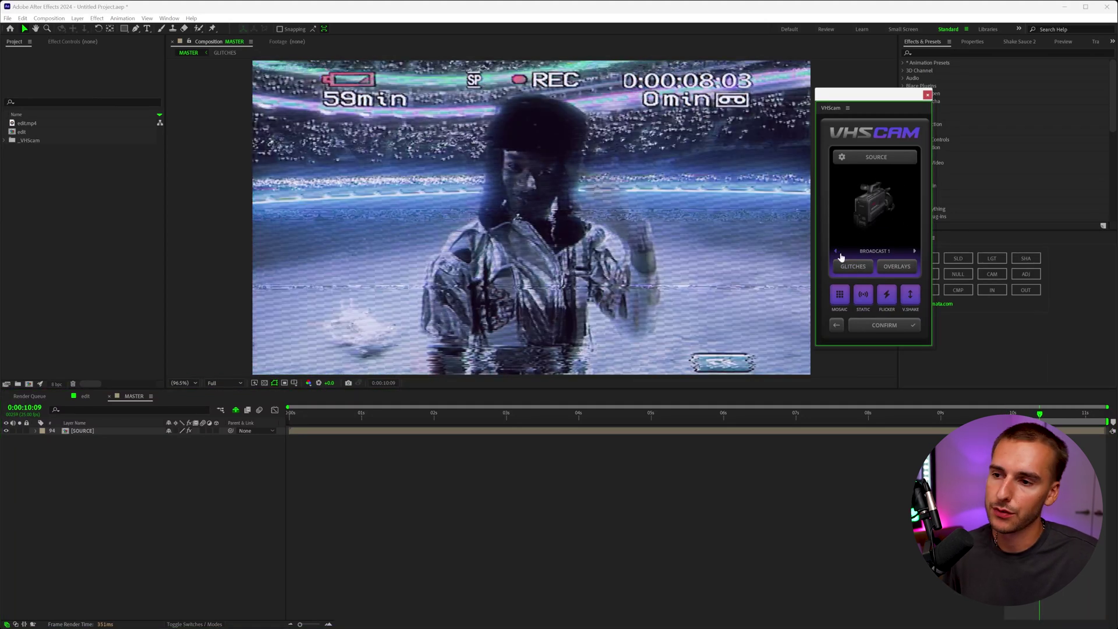
left_click(914, 251)
left_click(855, 266)
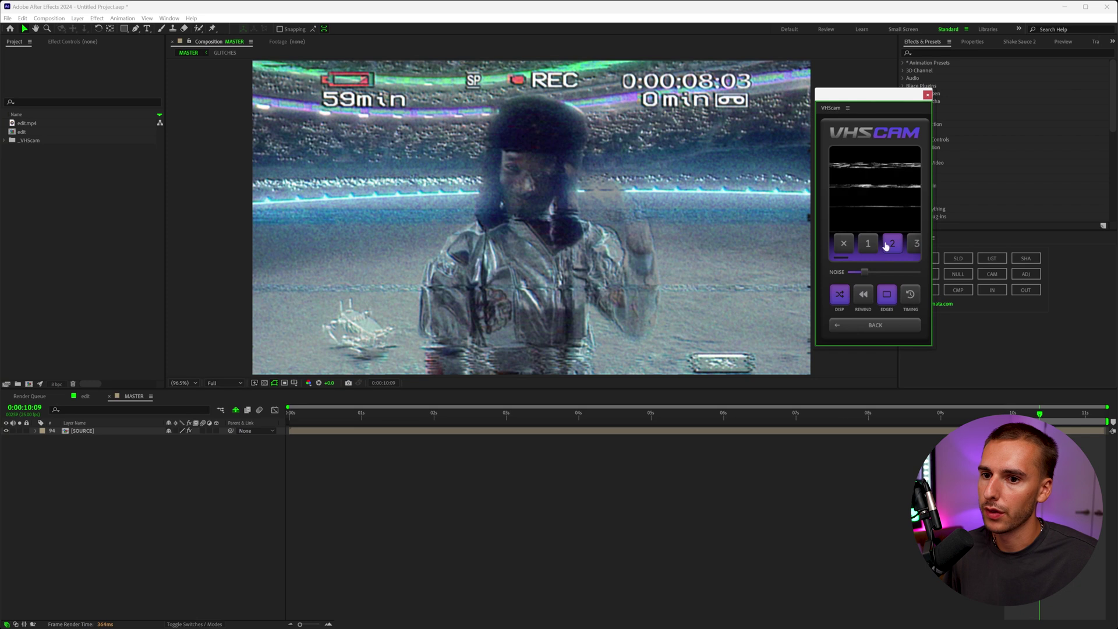
scroll(899, 250, "down", 3)
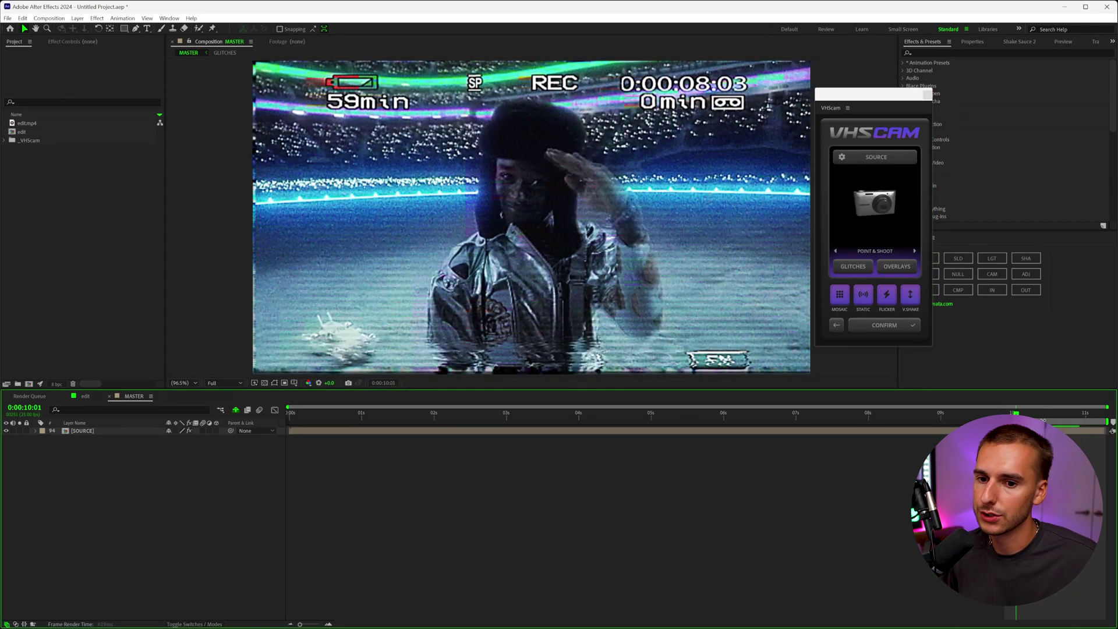
Step: Build the edit_VHScam comp from the POINT & SHOOT settings, launch it, and close the VHScam panel
left_click(885, 326)
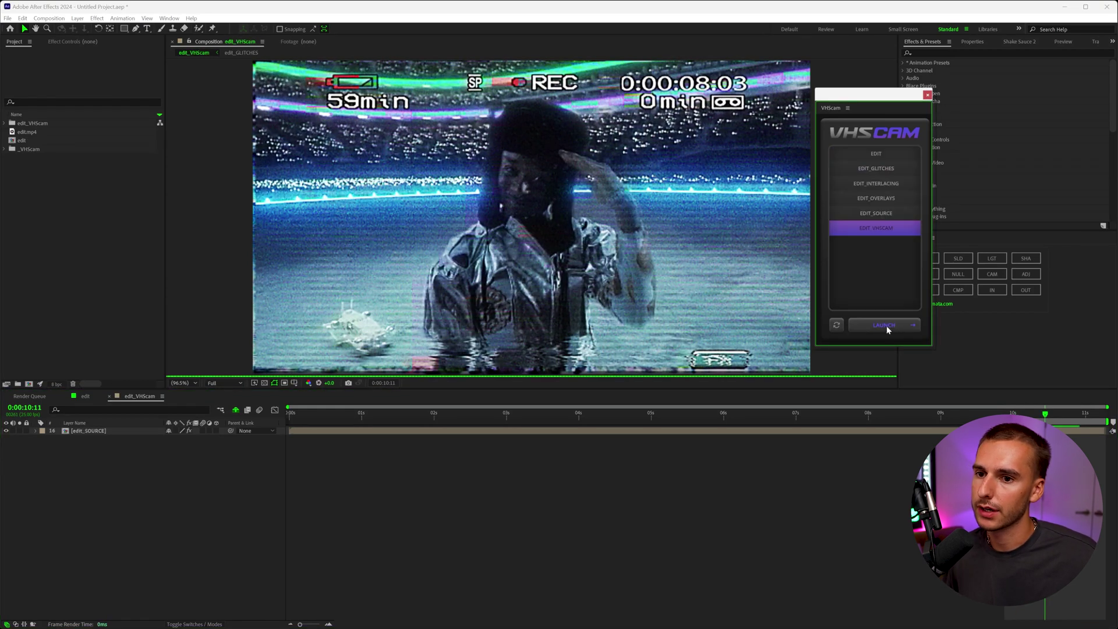
left_click(885, 325)
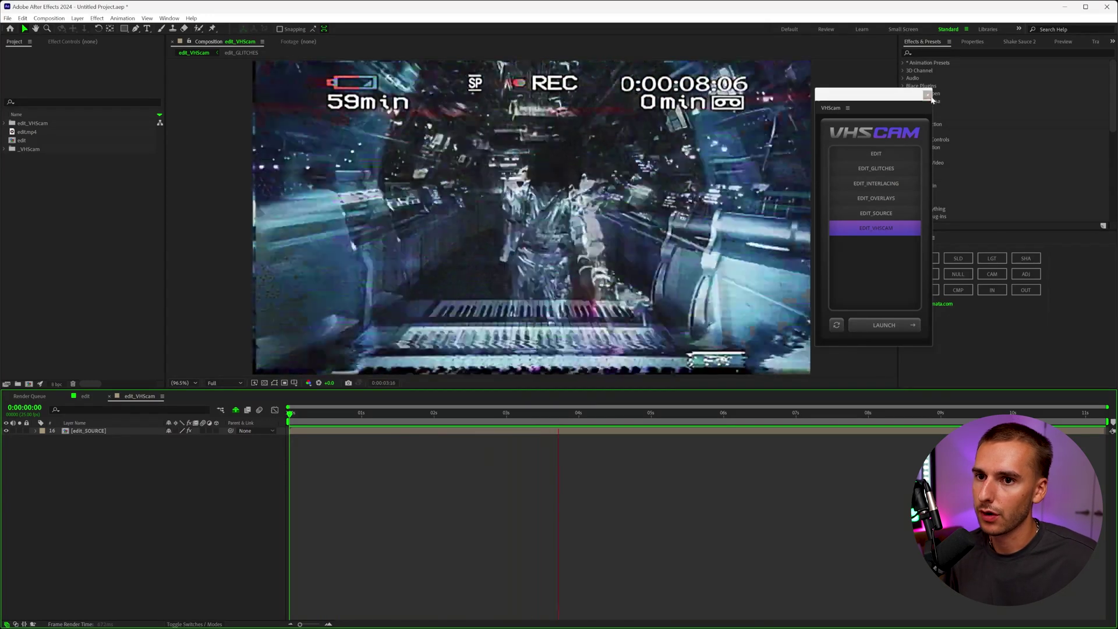
left_click(928, 94)
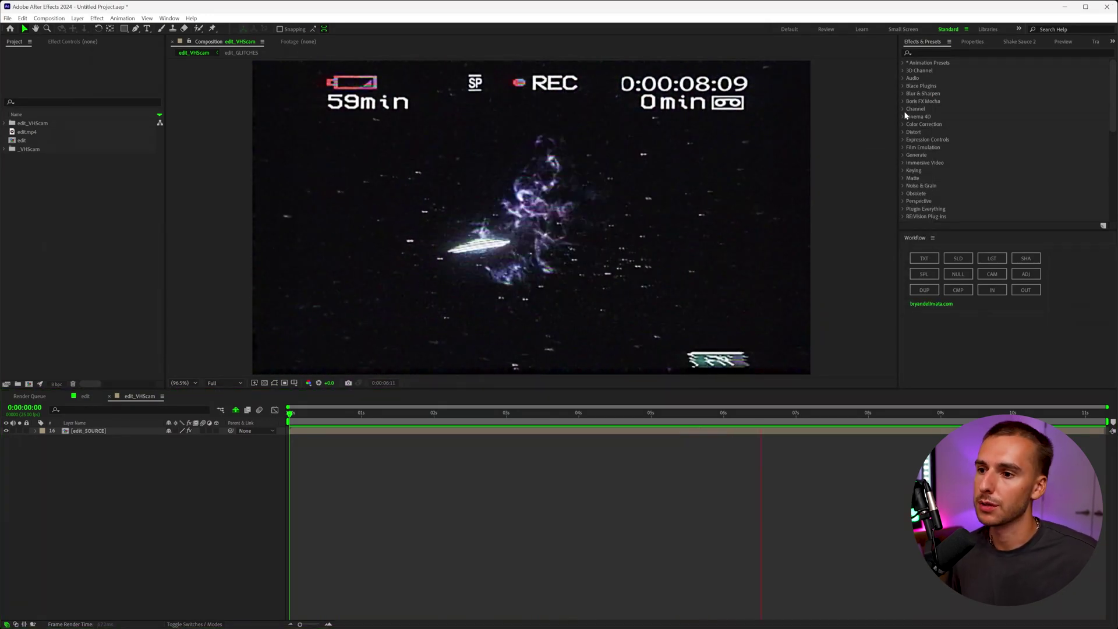